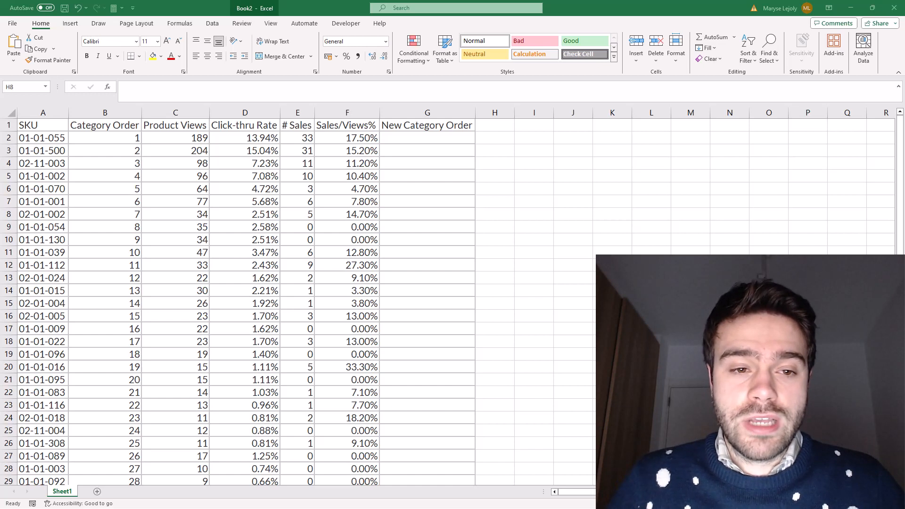
left_click(101, 151)
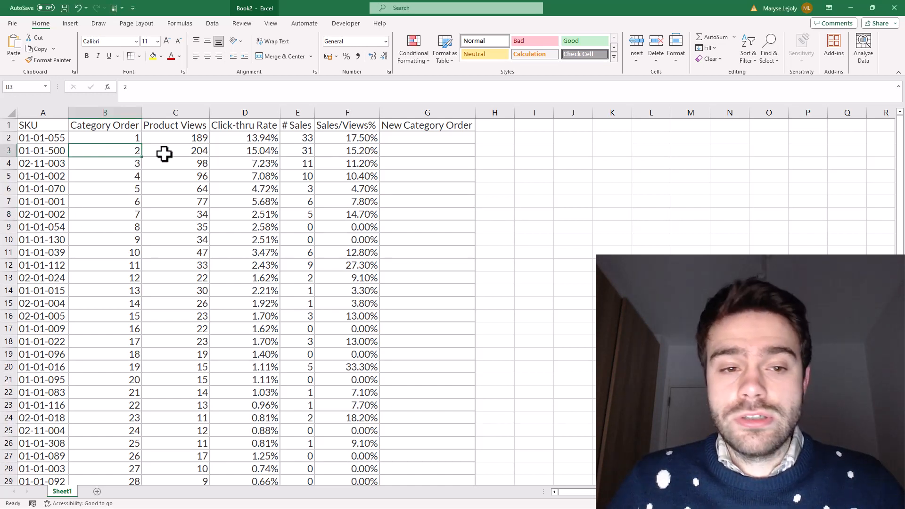
left_click_drag(163, 154, 126, 142)
left_click(171, 166)
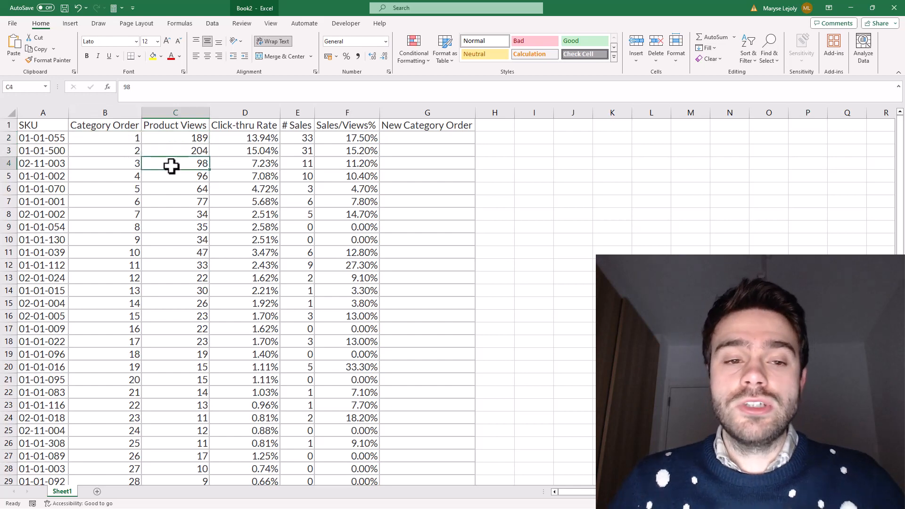
left_click_drag(131, 151, 302, 152)
left_click(403, 149)
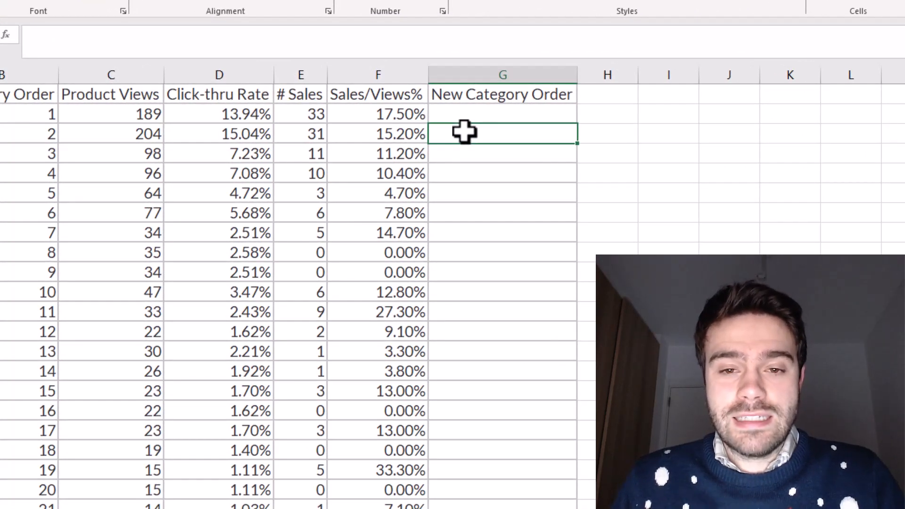
Start a RANK.EQ formula in cell G2, the first cell under New Category Order
left_click(473, 114)
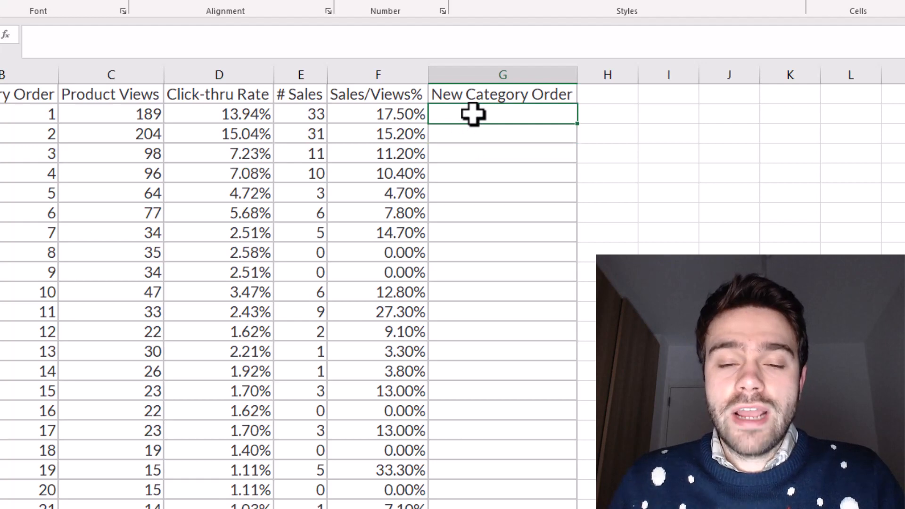
type("=RA")
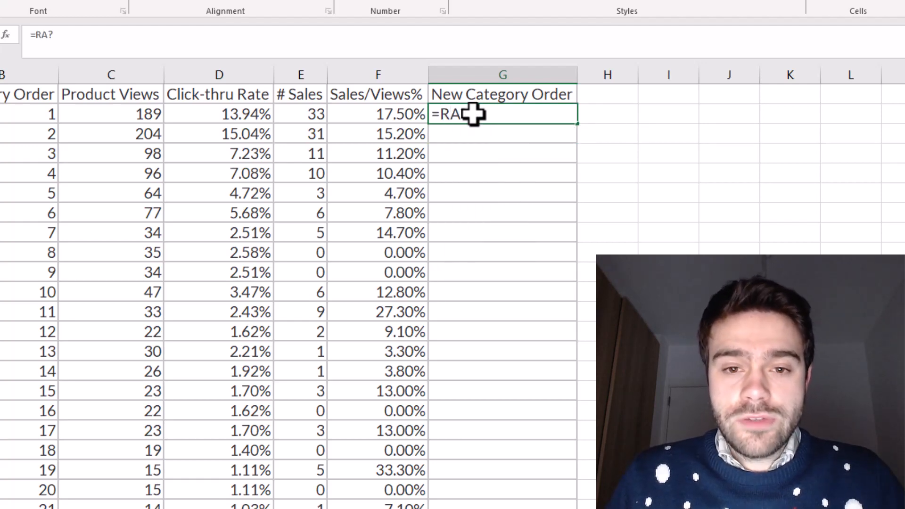
type("NK")
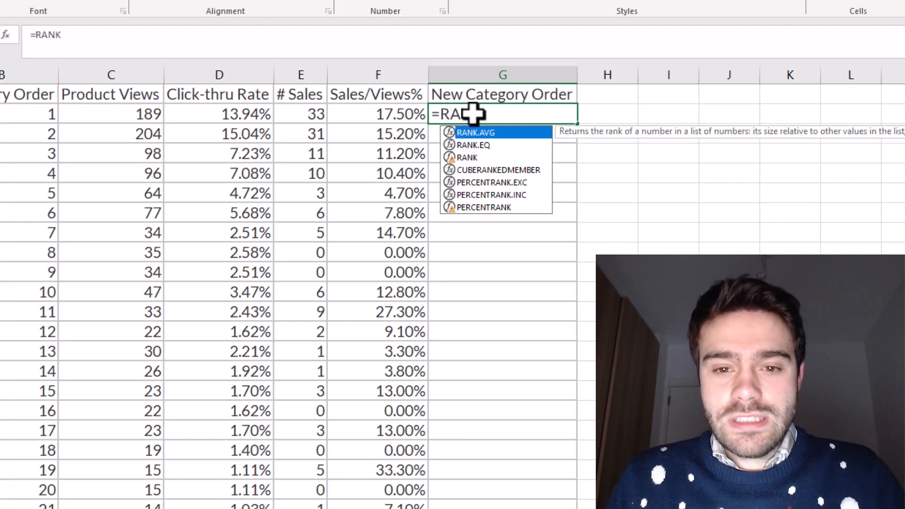
type("(")
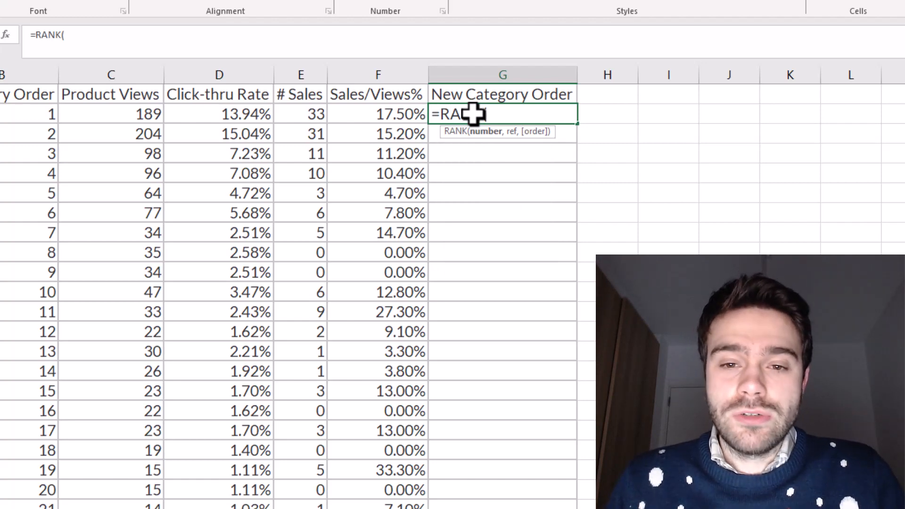
key("BackSpace")
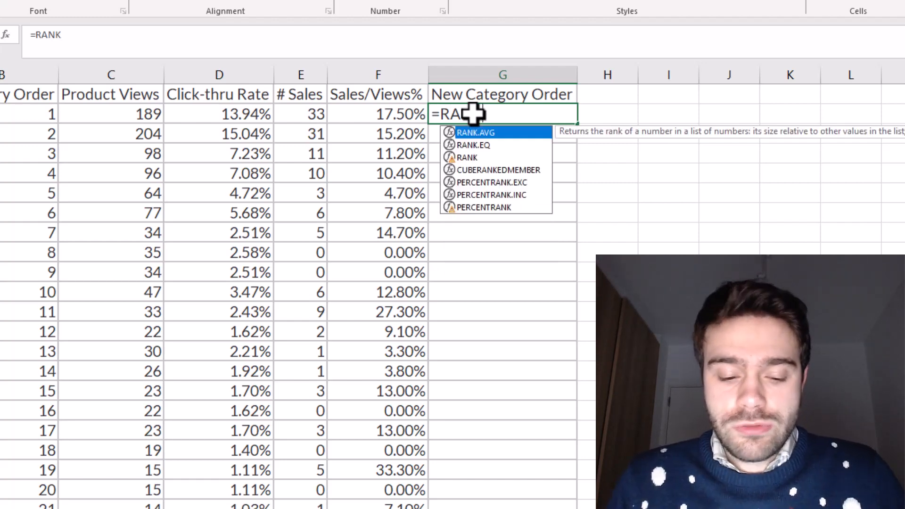
type(".EQ")
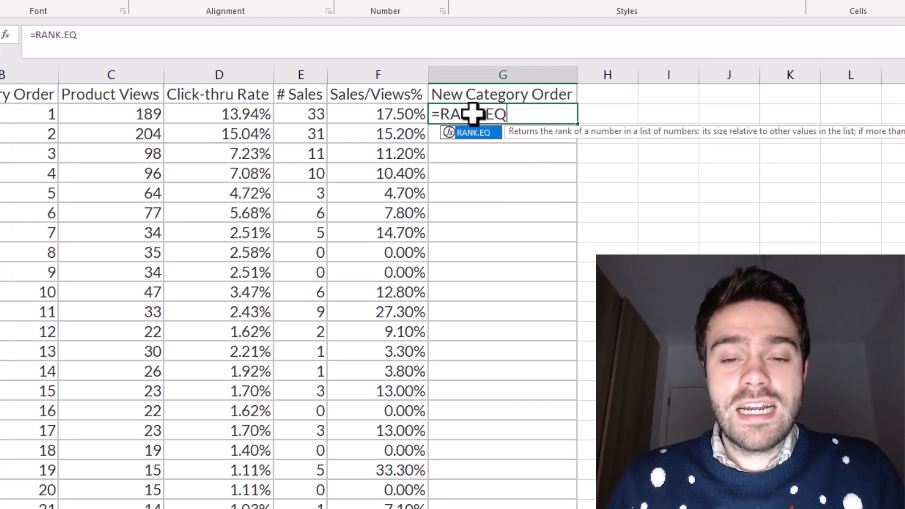
type("(")
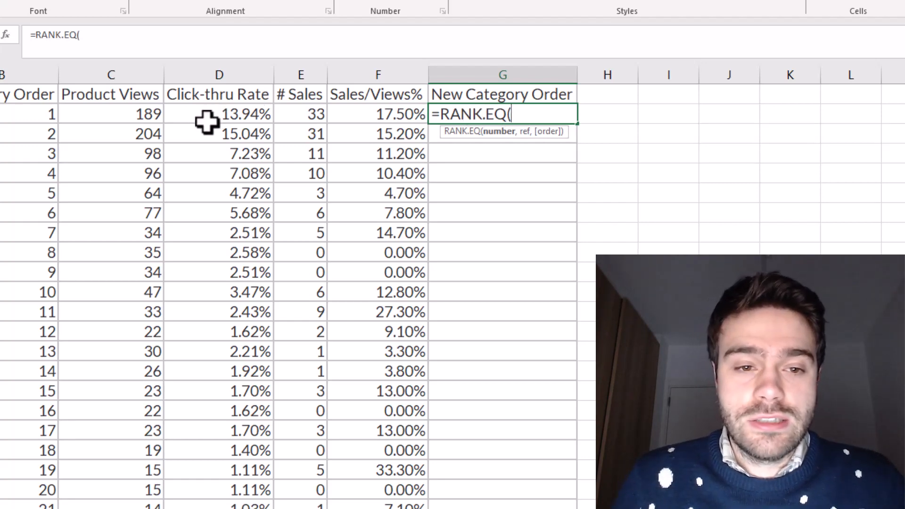
Complete the formula as =RANK.EQ(C2,C2:C56) to rank the first product's views against all Product Views, leaving out the order argument
left_click(141, 119)
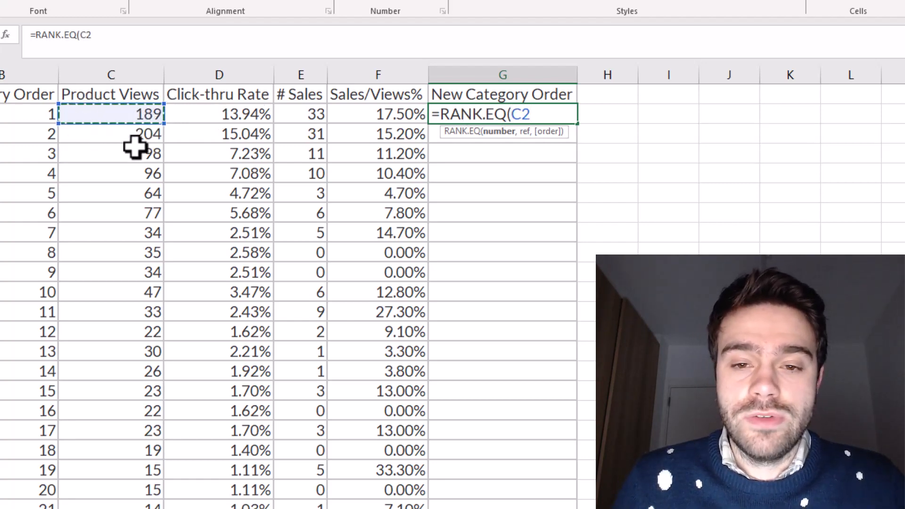
type(",")
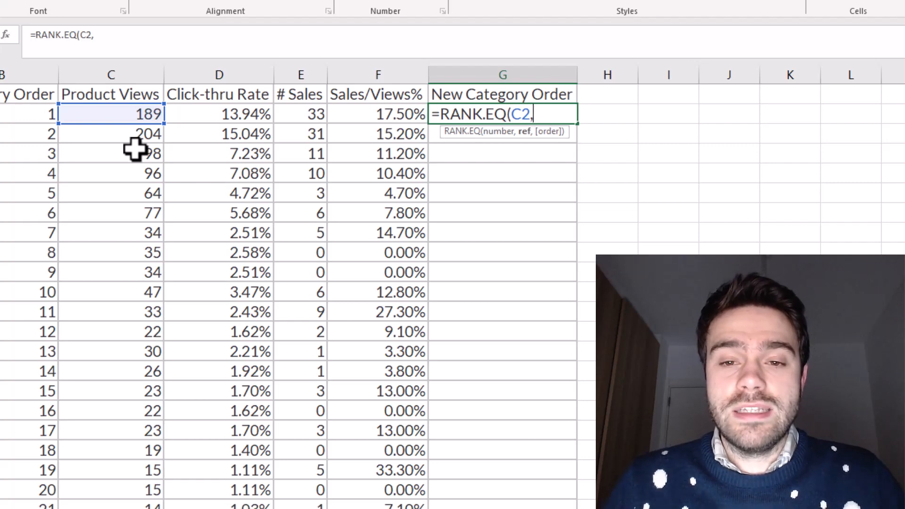
left_click(144, 115)
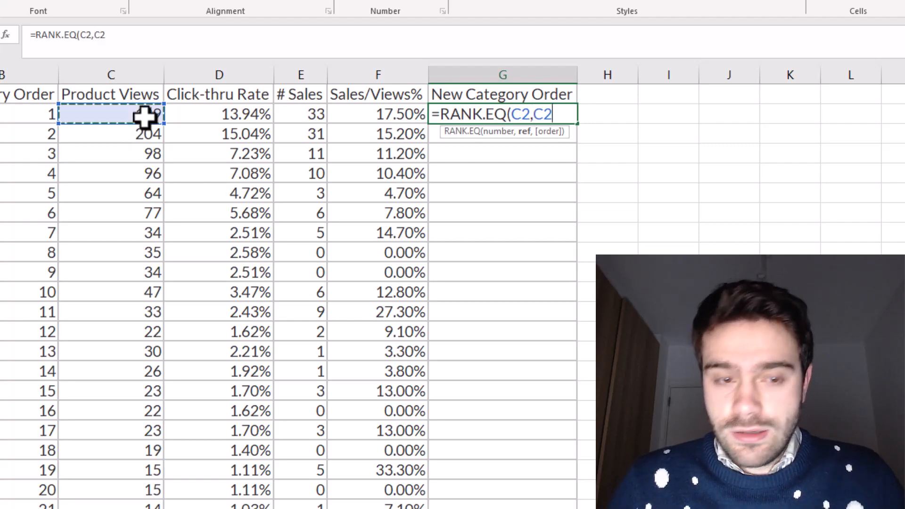
key("ctrl+shift+Down")
scroll(750, 248, "up", 7)
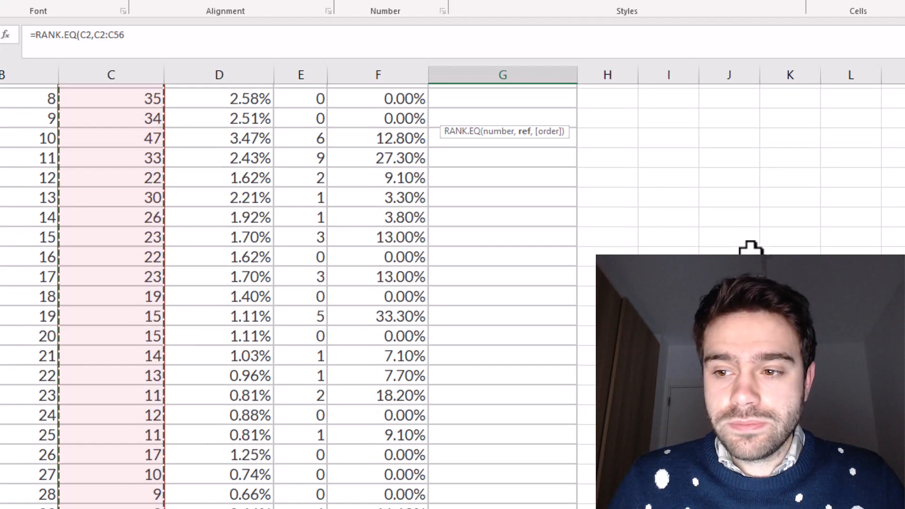
scroll(751, 247, "up", 3)
left_click(382, 41)
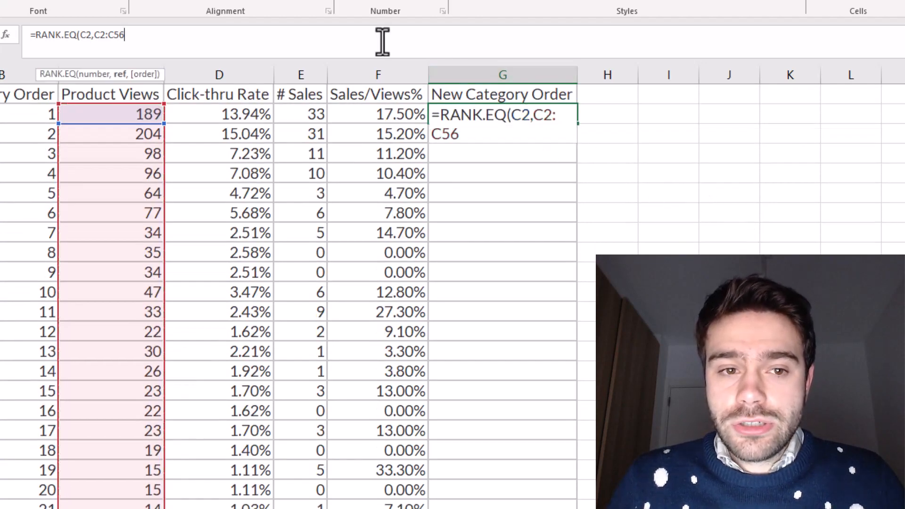
type(",")
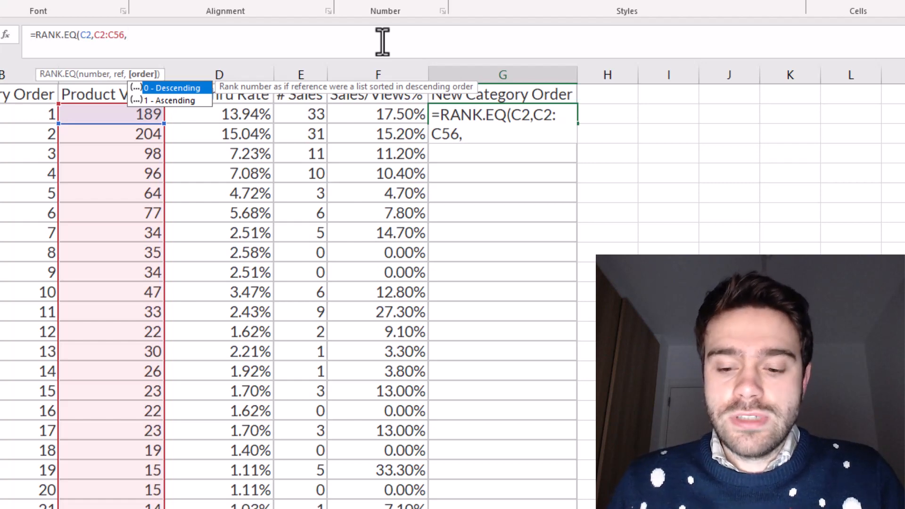
key("BackSpace")
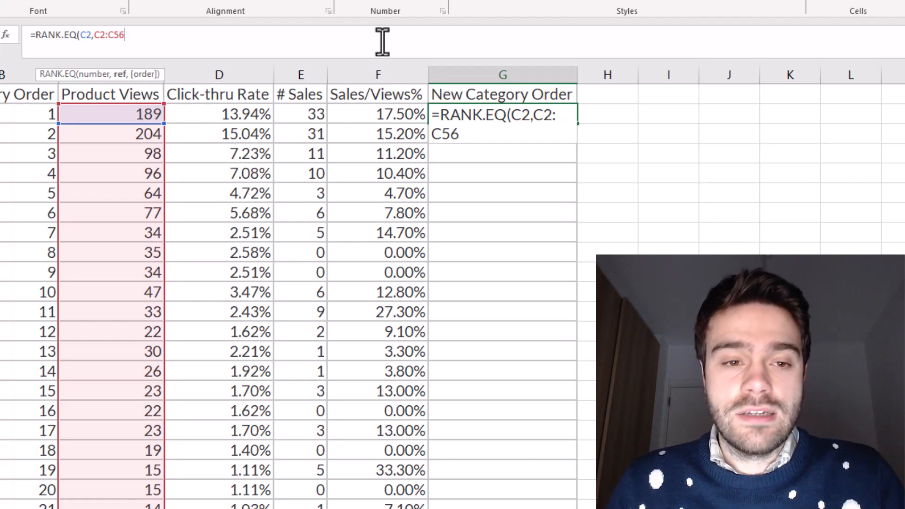
type(")")
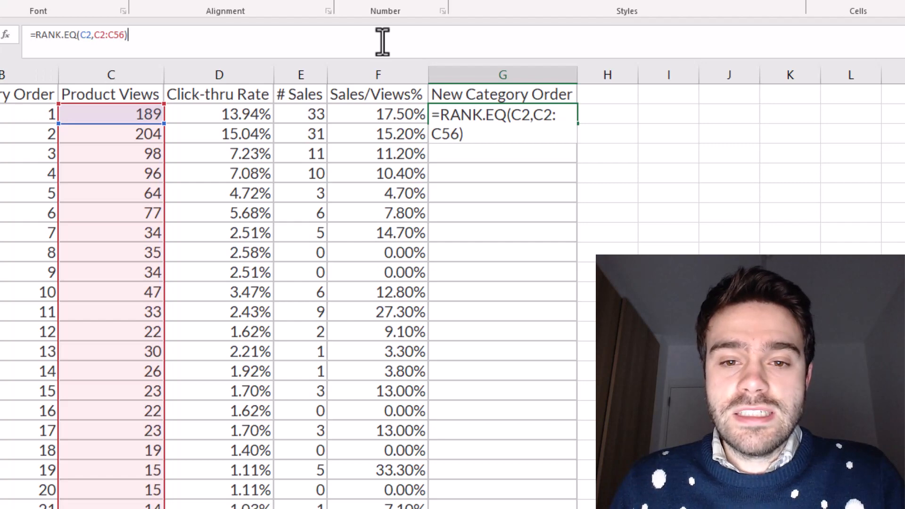
key("Return")
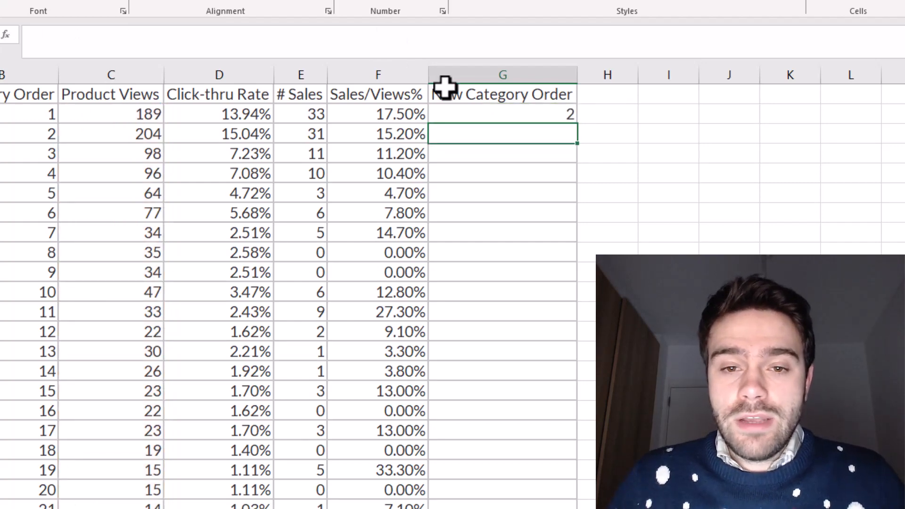
Make the ranking range in G2 absolute as $C$2:$C$56 and fill the formula down the New Category Order column
left_click(459, 112)
left_click(109, 42)
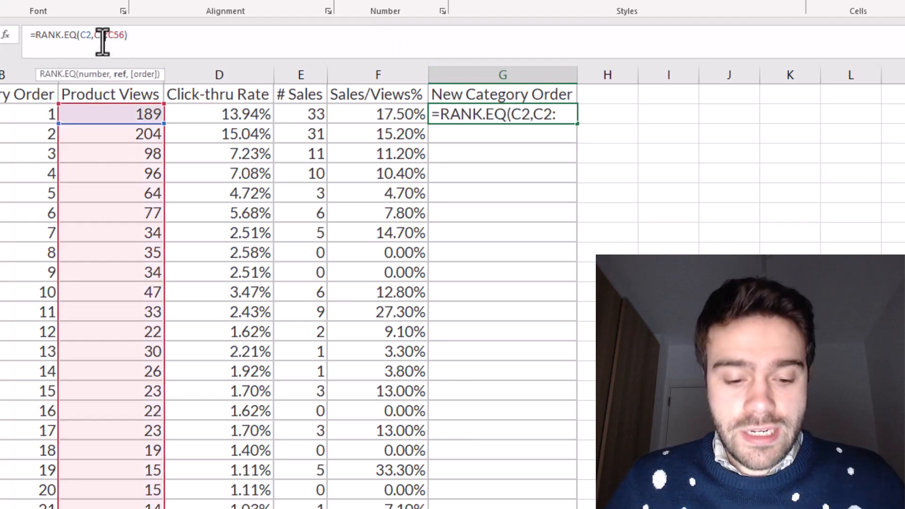
key("F4")
left_click(130, 36)
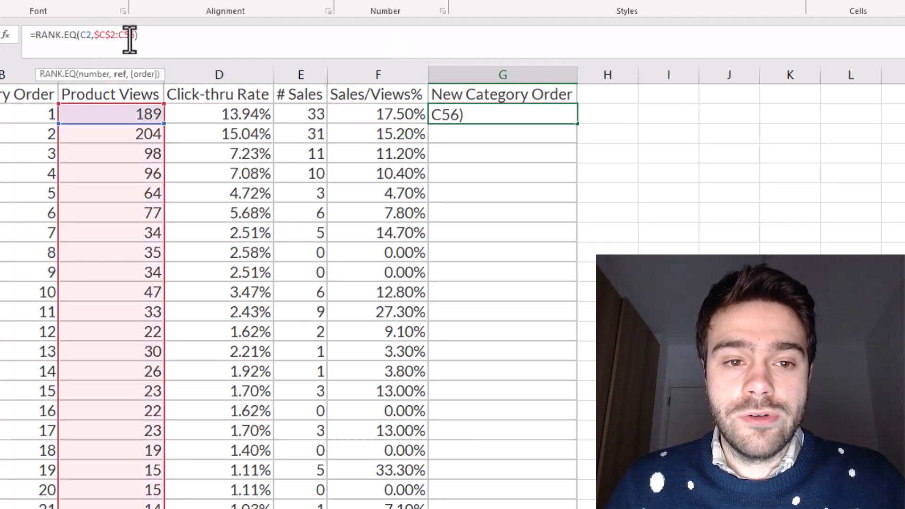
key("F4")
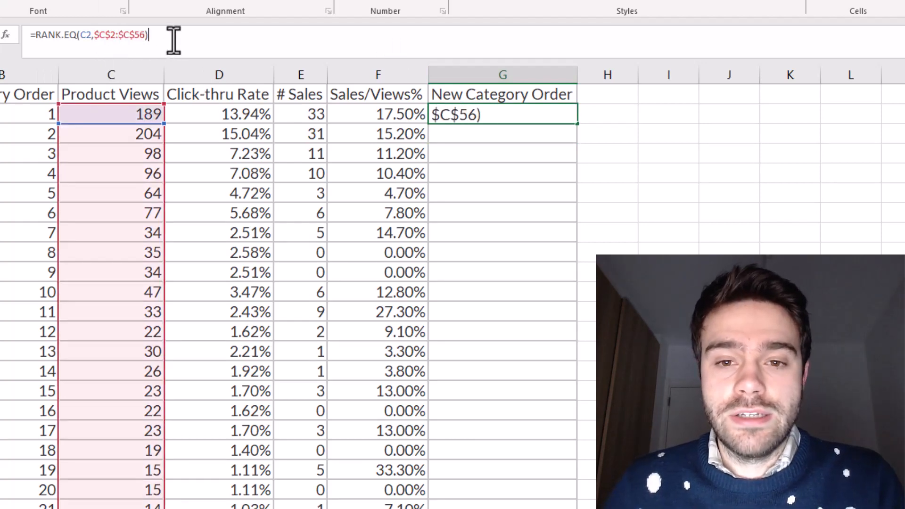
key("ctrl+Return")
double_click(577, 124)
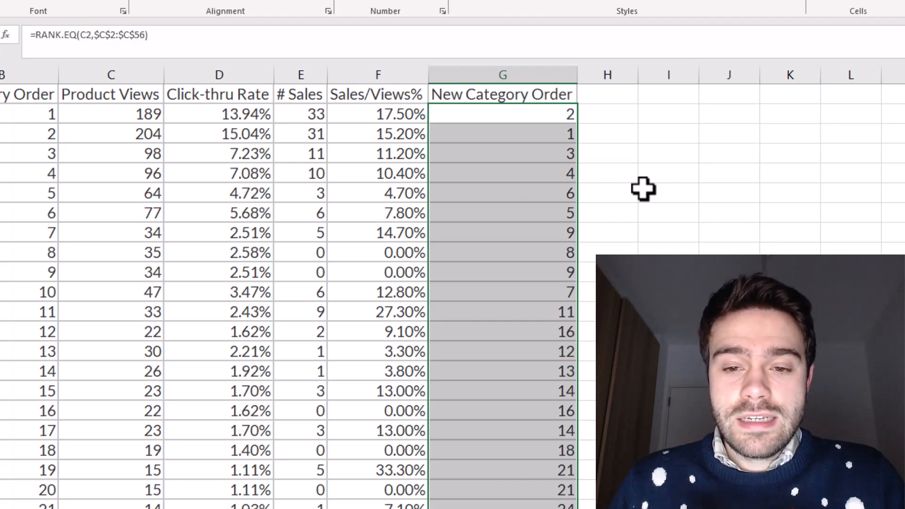
Examine the New Category Order ranks of products with equal views, and compare the ranks with the original Category Order down the list
left_click(543, 236)
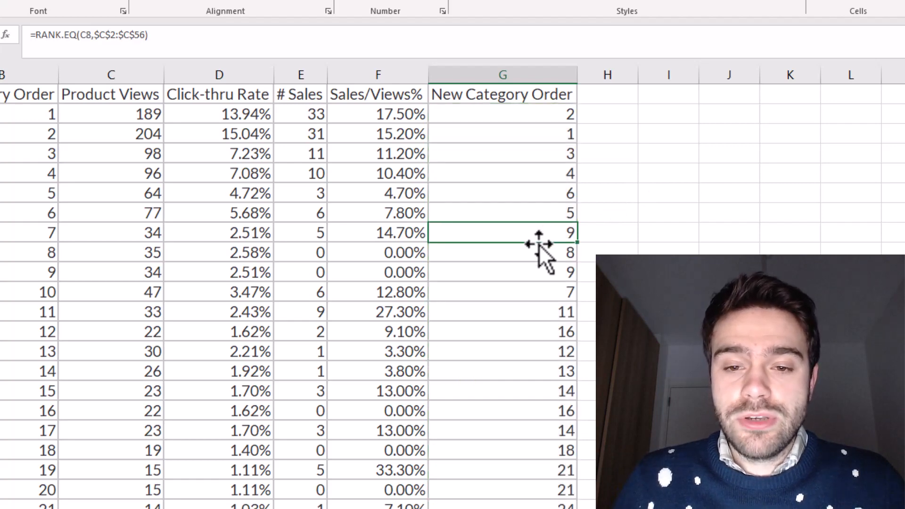
left_click_drag(0, 234, 490, 224)
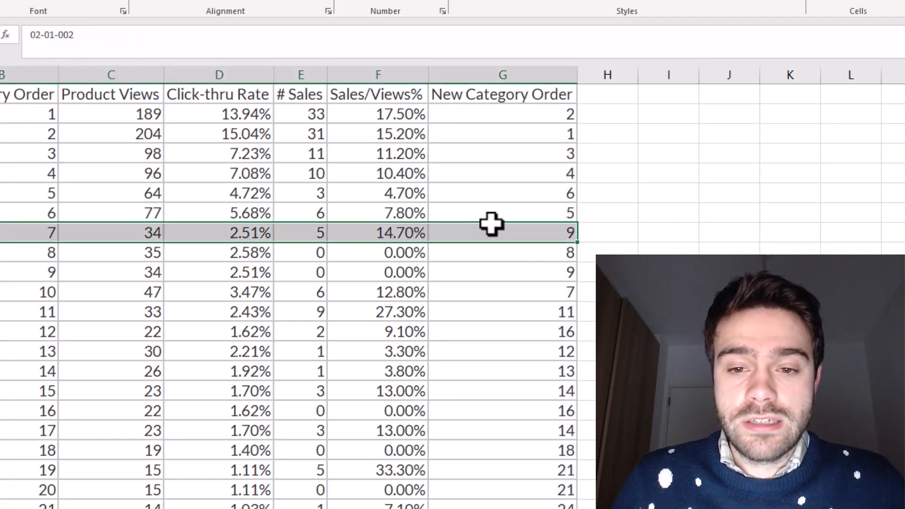
left_click_drag(504, 271, 2, 264)
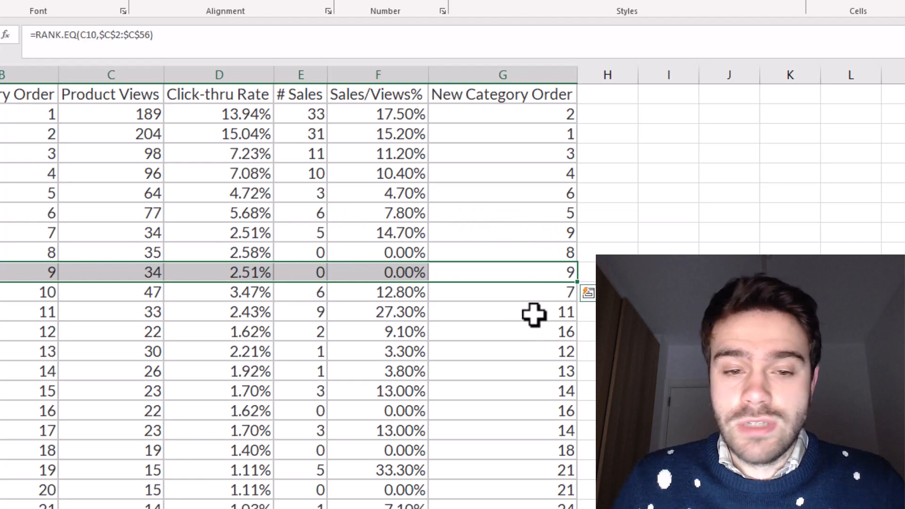
left_click_drag(533, 312, 1, 311)
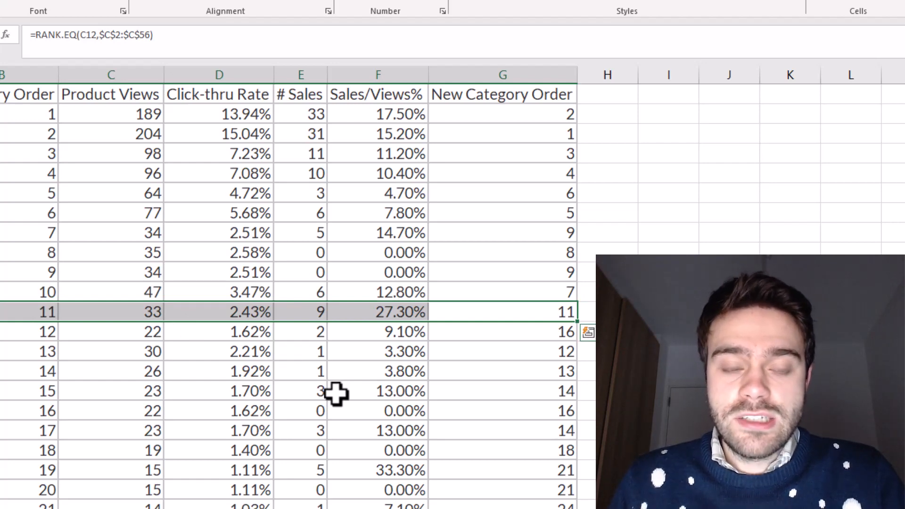
left_click(113, 218)
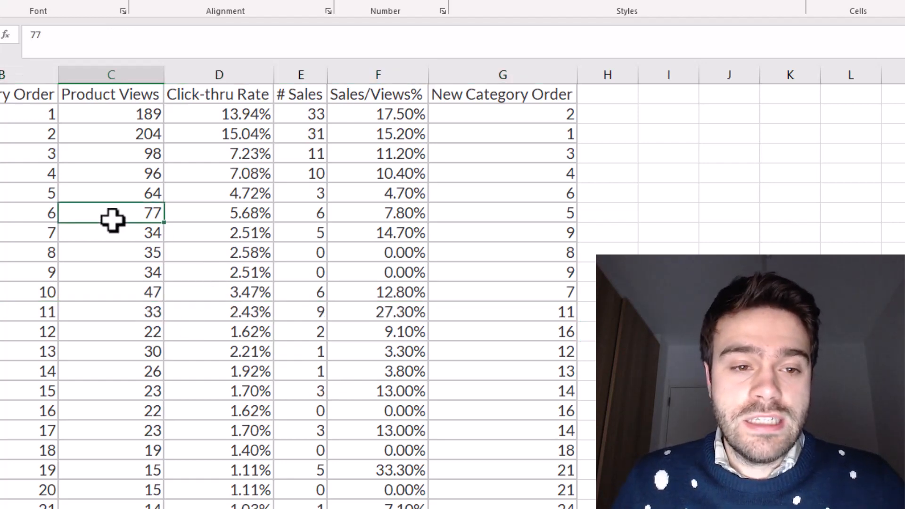
left_click_drag(10, 127, 14, 391)
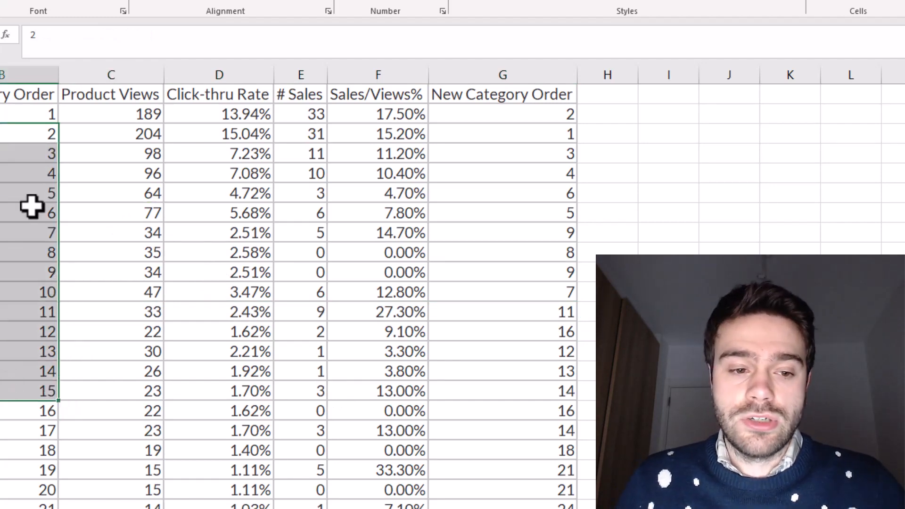
scroll(87, 263, "down", 5)
scroll(87, 263, "down", 6)
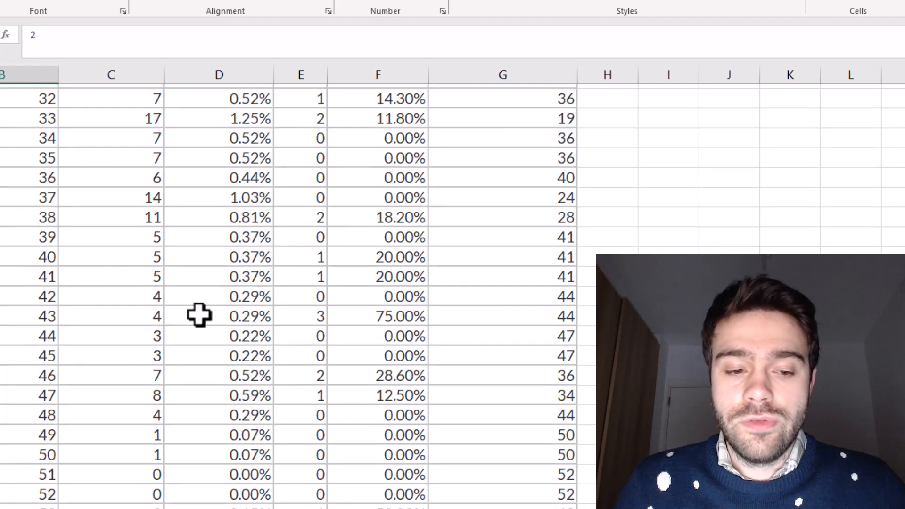
scroll(229, 346, "up", 3)
scroll(229, 346, "up", 7)
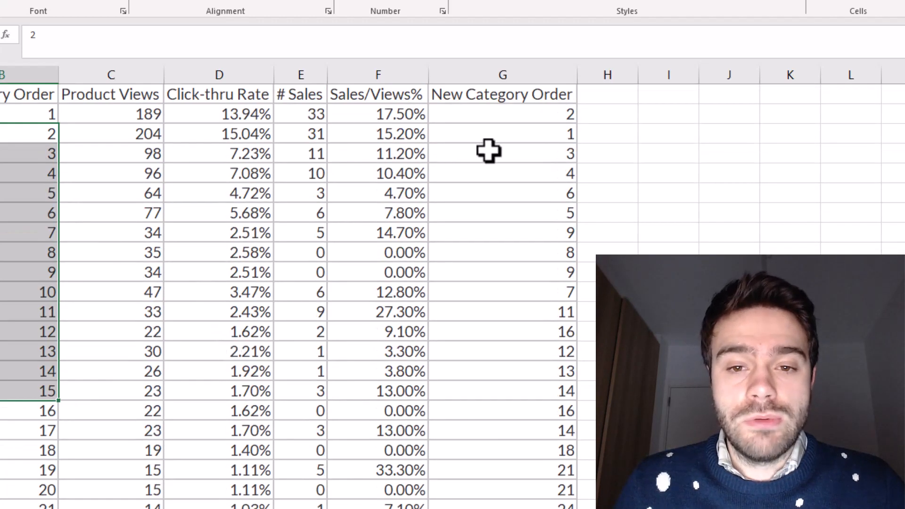
left_click(488, 151)
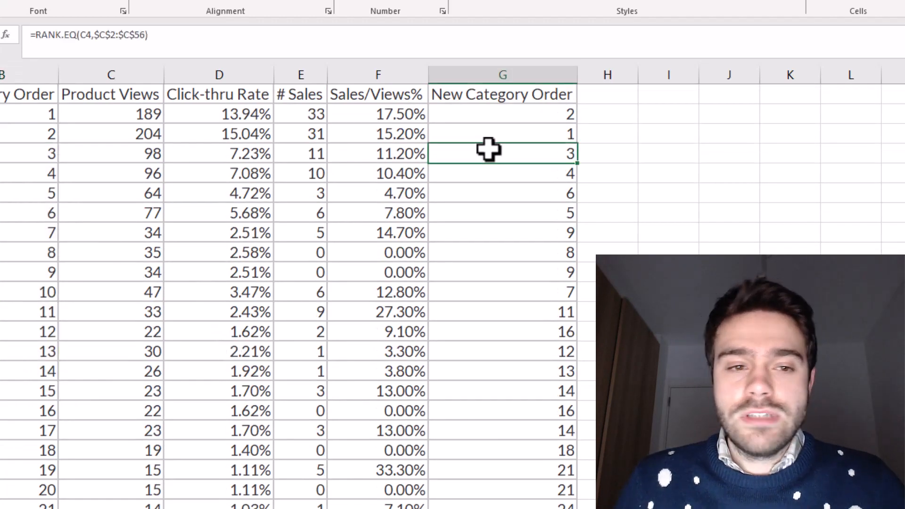
Try RANK.AVG instead of RANK.EQ in G2 and down the New Category Order column, then undo the fill
left_click(498, 118)
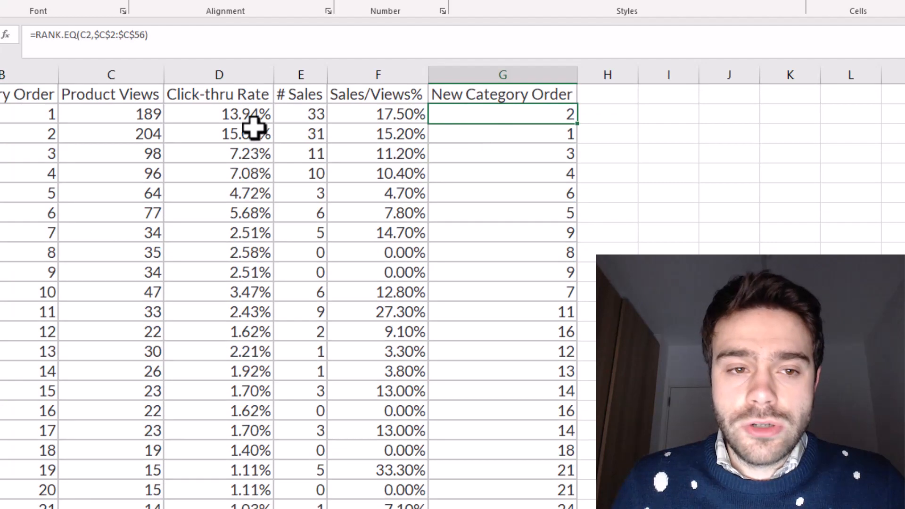
left_click(77, 34)
key("BackSpace")
key("BackSpace")
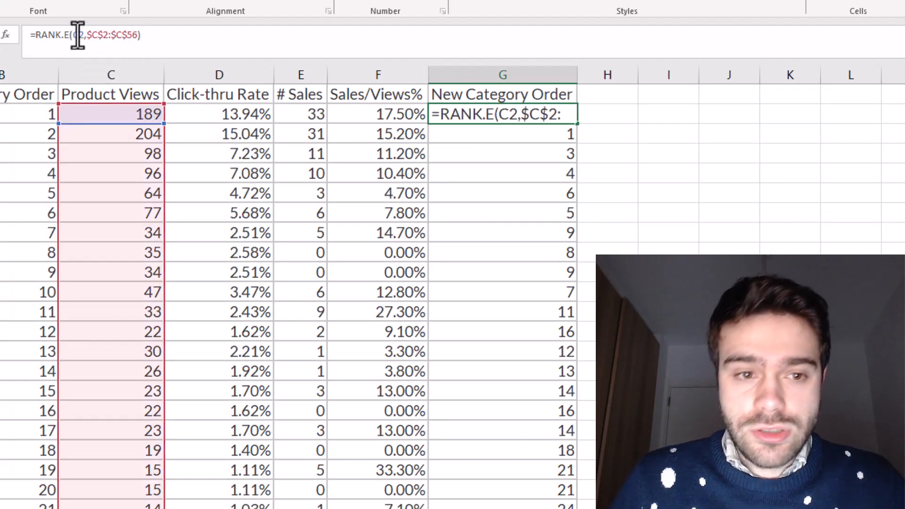
type("AVG")
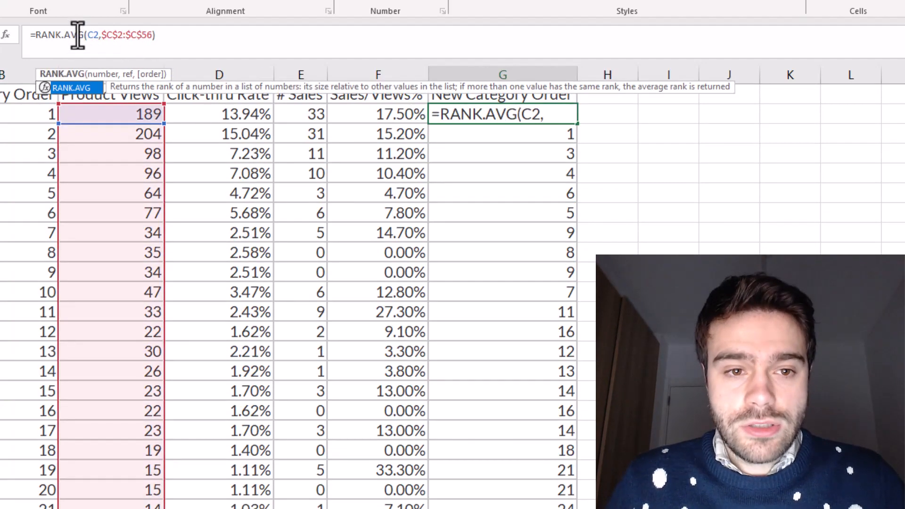
key("Return")
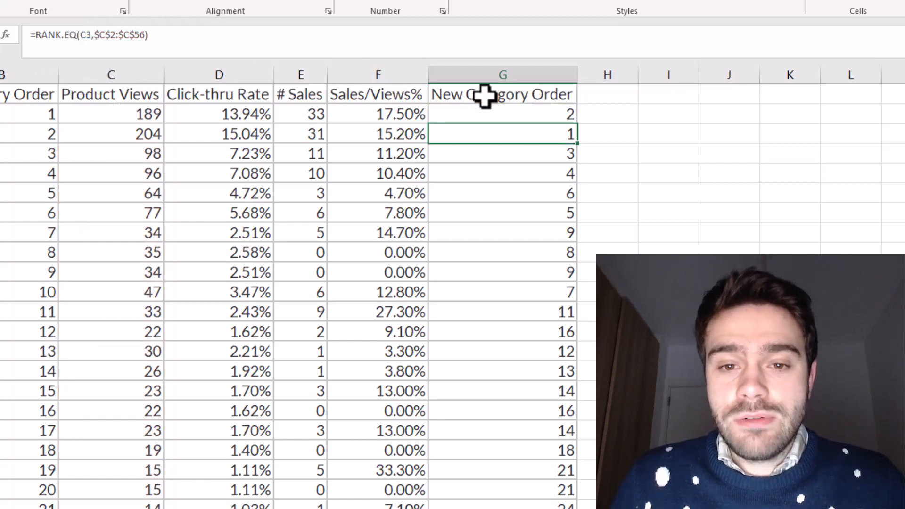
left_click(518, 107)
double_click(578, 124)
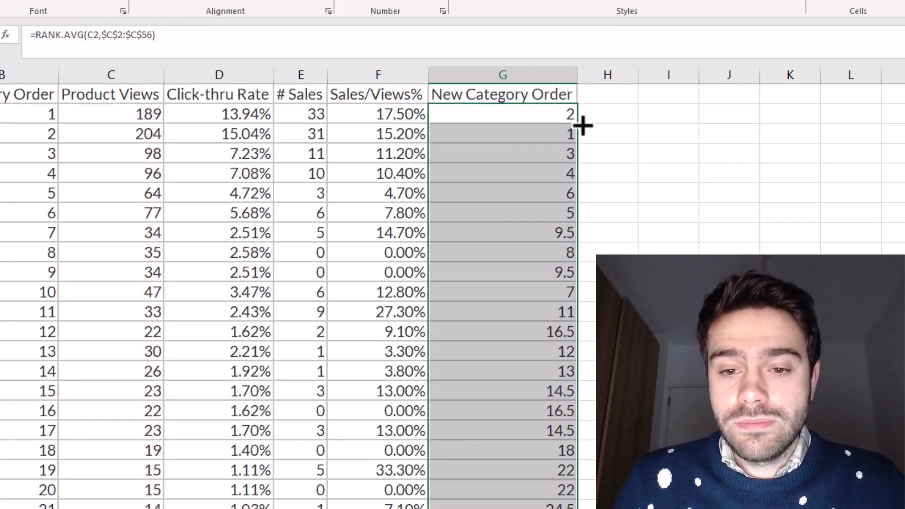
left_click(557, 236)
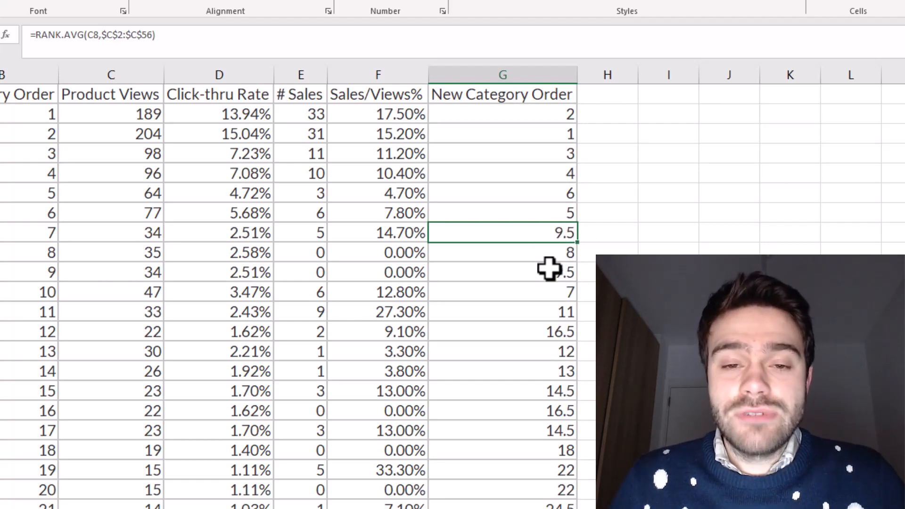
key("ctrl+z")
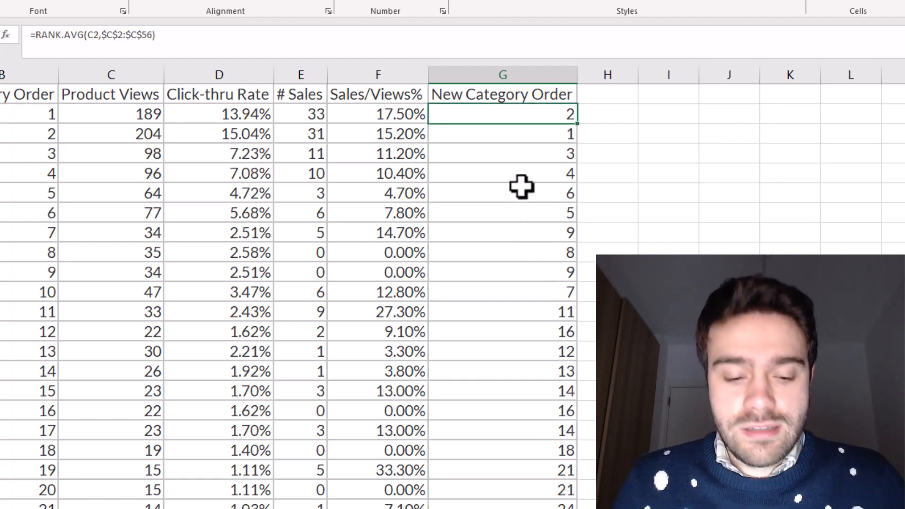
left_click(547, 153)
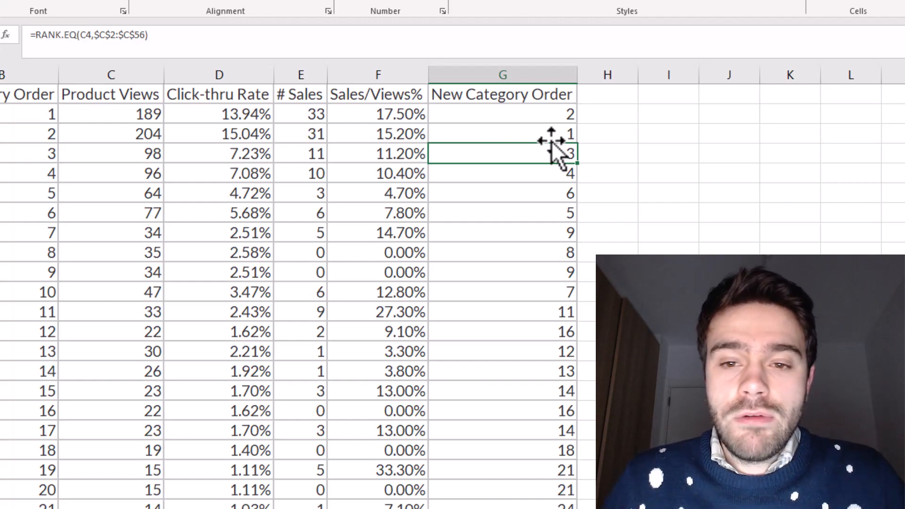
Start a COUNTIF formula in H2, beside New Category Order, with the expanding Product Views range $C$2:C2
left_click(593, 120)
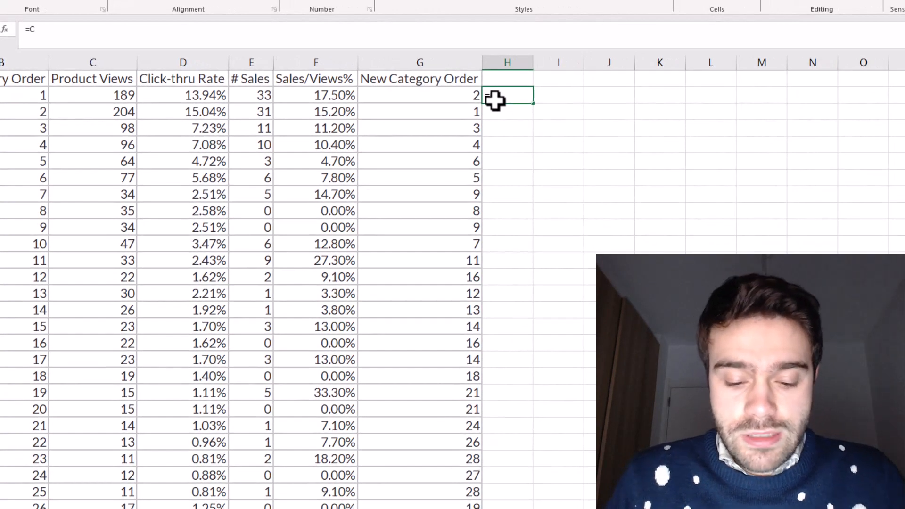
type("=COUNTIF(")
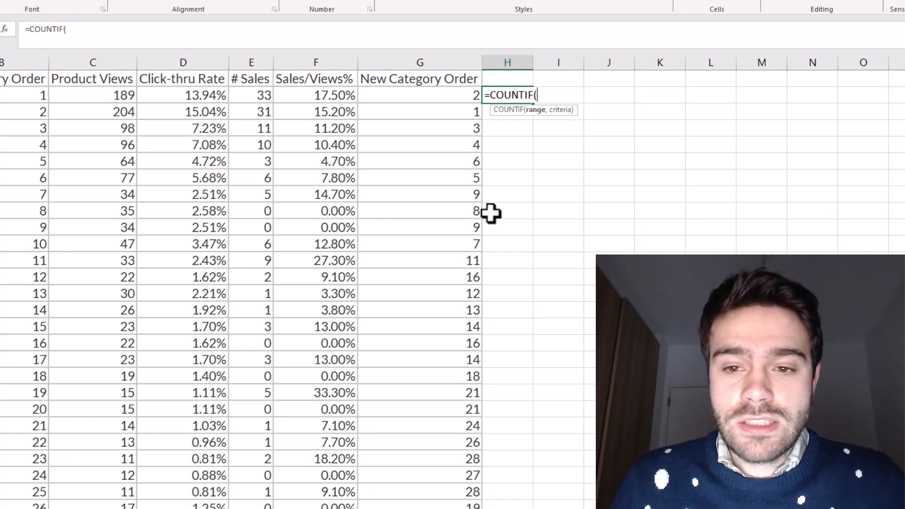
left_click(122, 97)
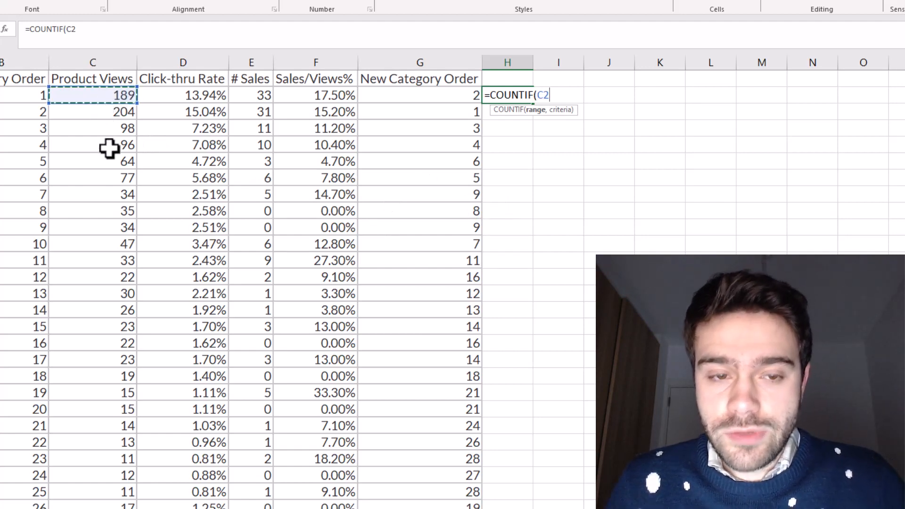
type(":")
left_click(88, 95)
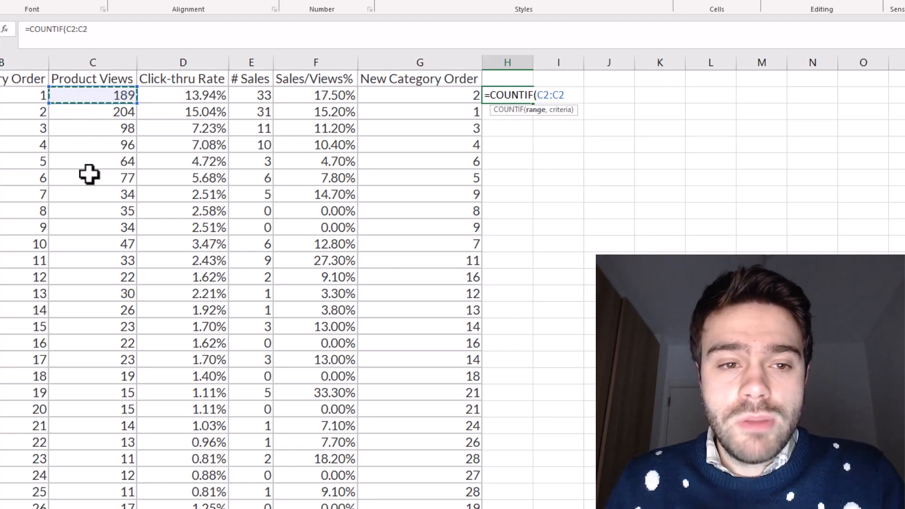
double_click(72, 32)
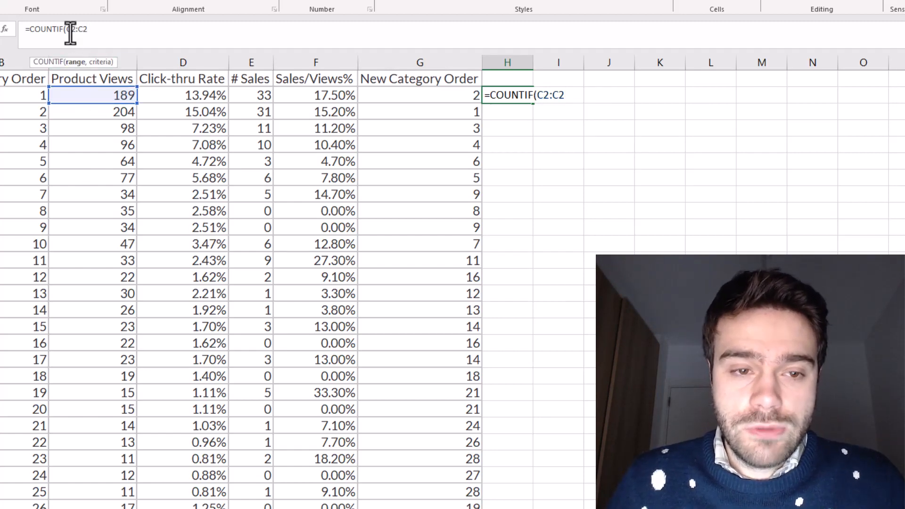
key("F4")
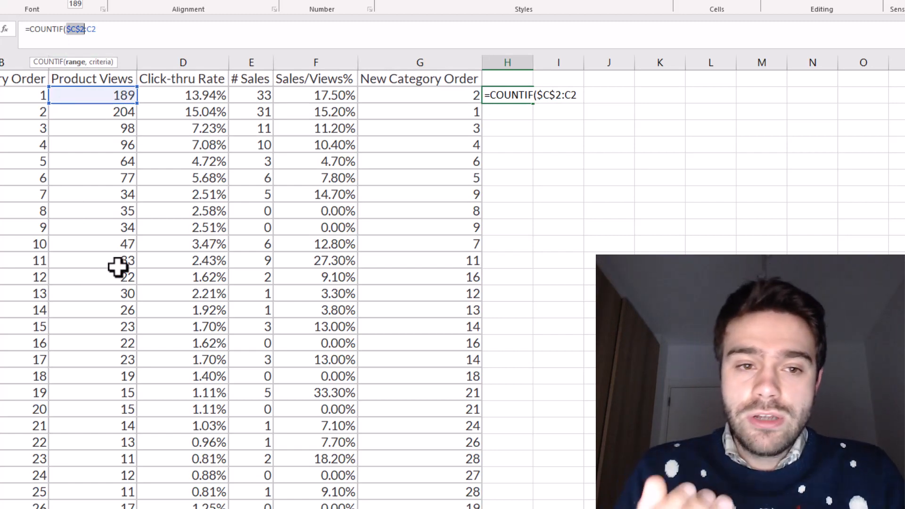
double_click(88, 31)
left_click(102, 33)
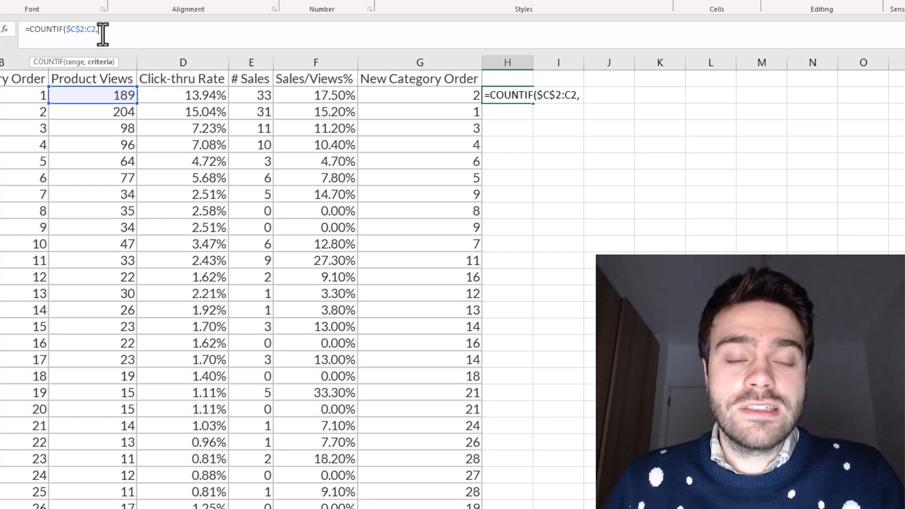
Complete the H2 formula as =COUNTIF($C$2:C2,C2) and fill it down column H
left_click(106, 95)
type(")")
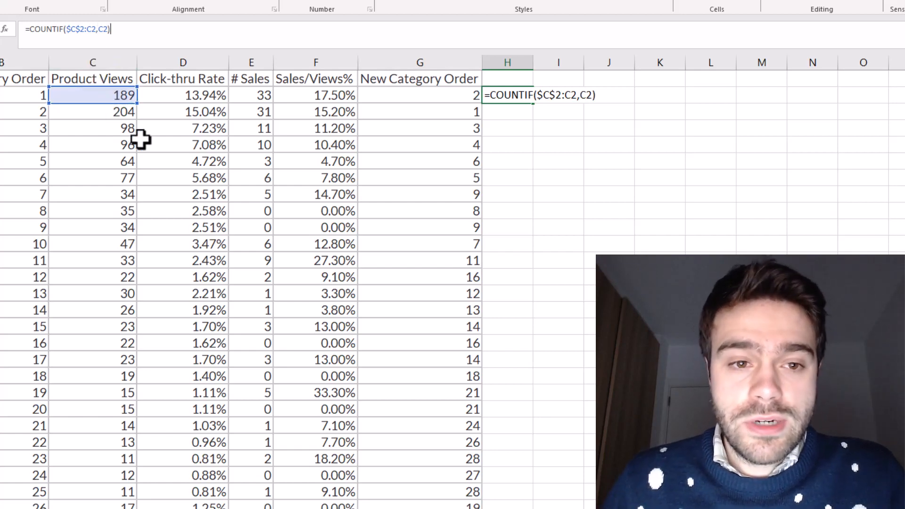
key("Return")
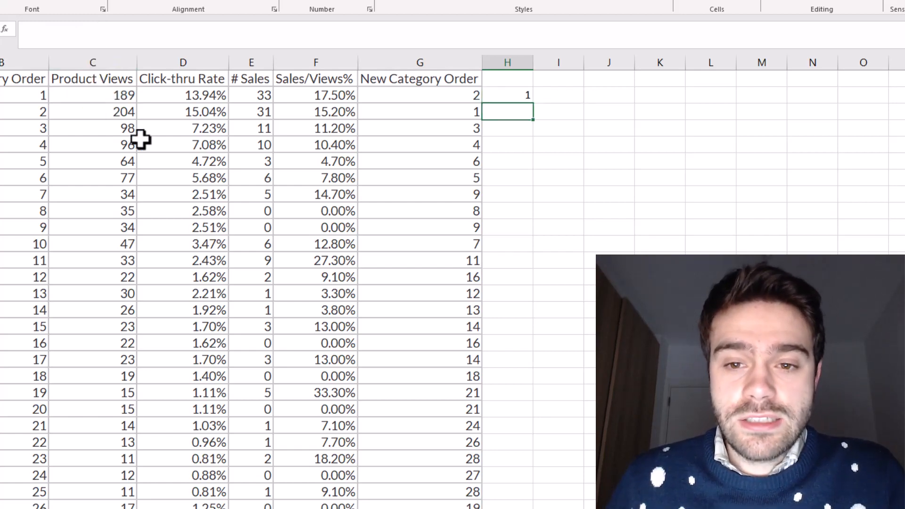
left_click(526, 96)
double_click(533, 103)
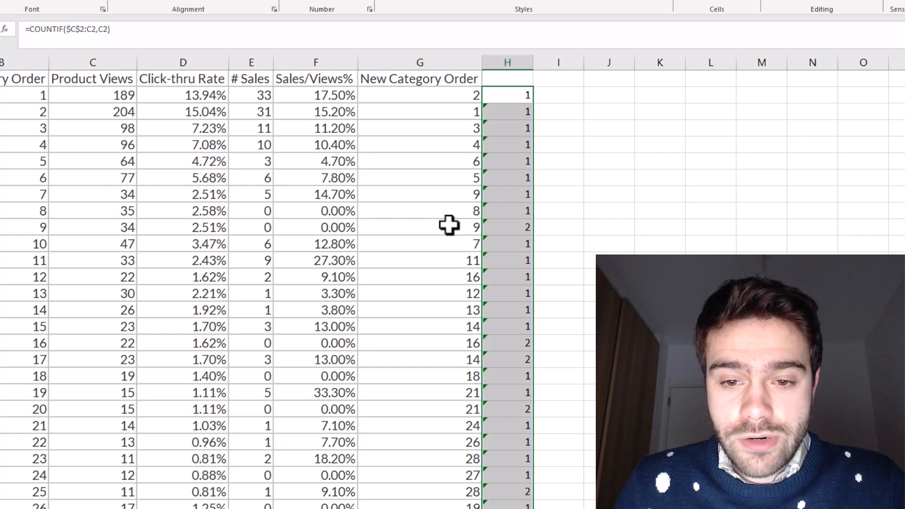
Examine the running counts in column H for products with equal views, including rows 8, 10 and 47
left_click_drag(448, 226, 15, 227)
left_click(452, 194)
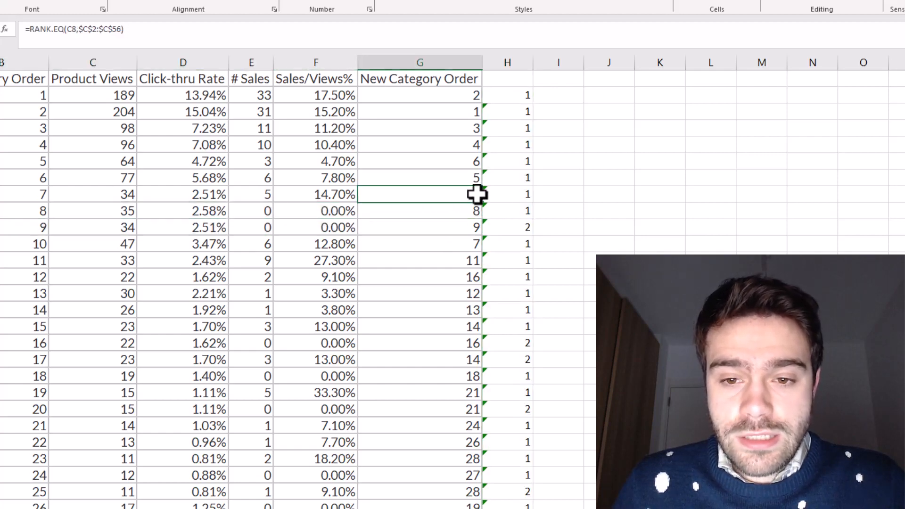
left_click(526, 198)
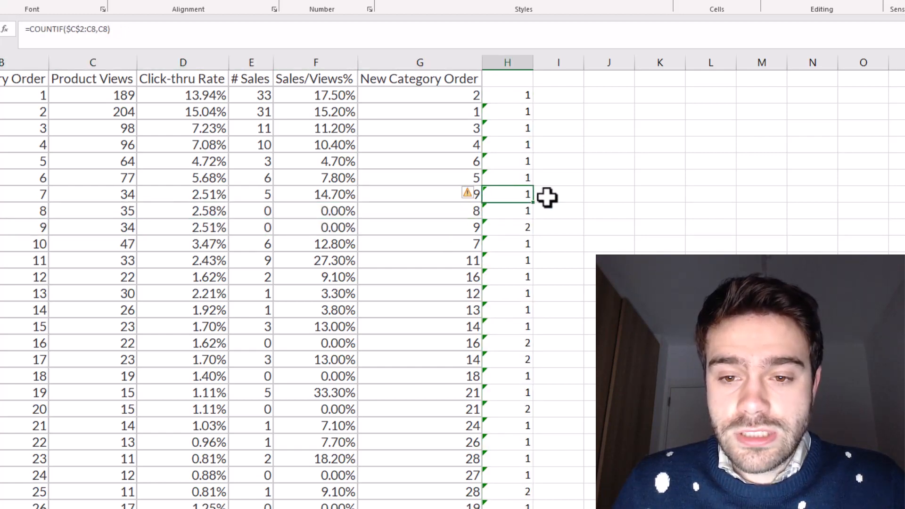
left_click(473, 227)
left_click(518, 226)
scroll(569, 287, "down", 9)
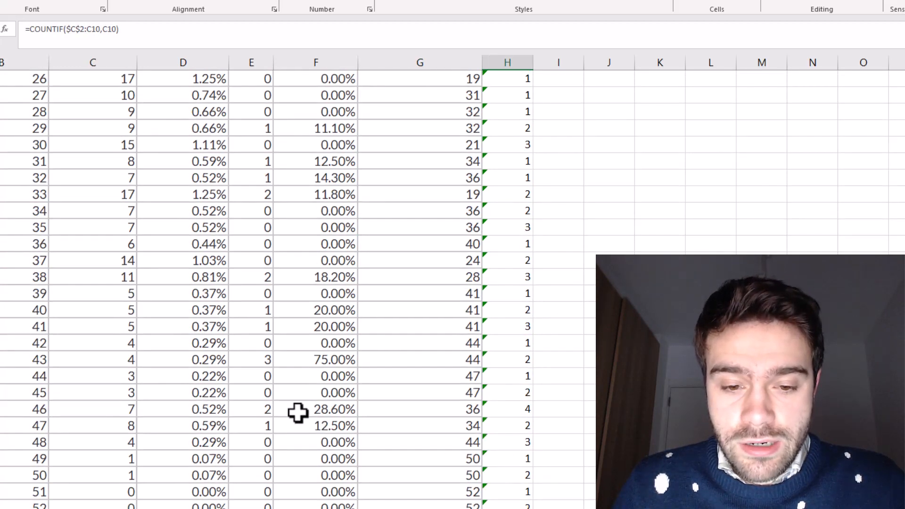
left_click(134, 409)
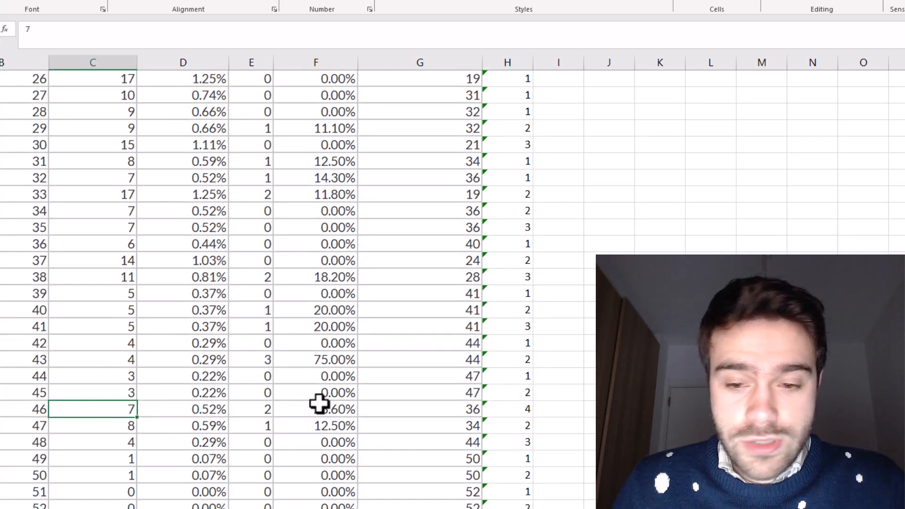
left_click(511, 408)
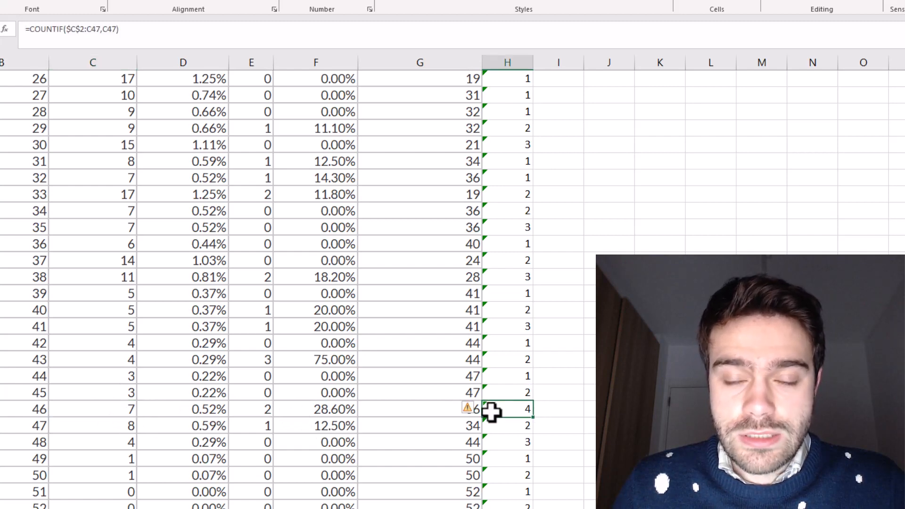
Change H2 to =COUNTIF($C$2:C2,C2)-1, fill it down column H, and compare the tied products in rows 8 and 10
scroll(490, 411, "up", 9)
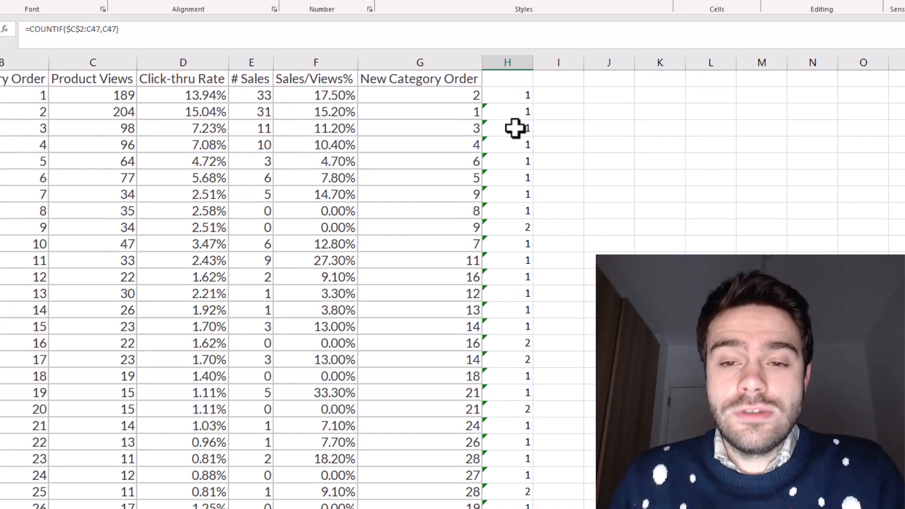
key("ctrl+Up")
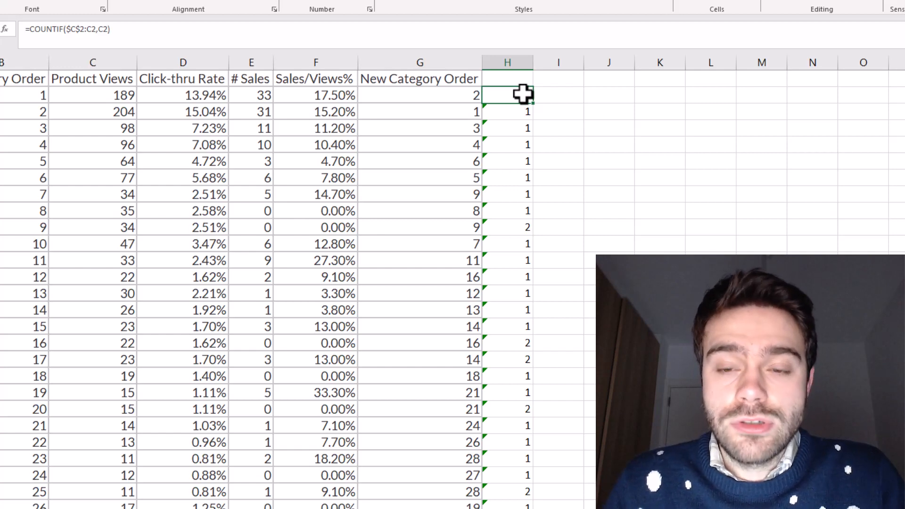
left_click(527, 46)
key("Return")
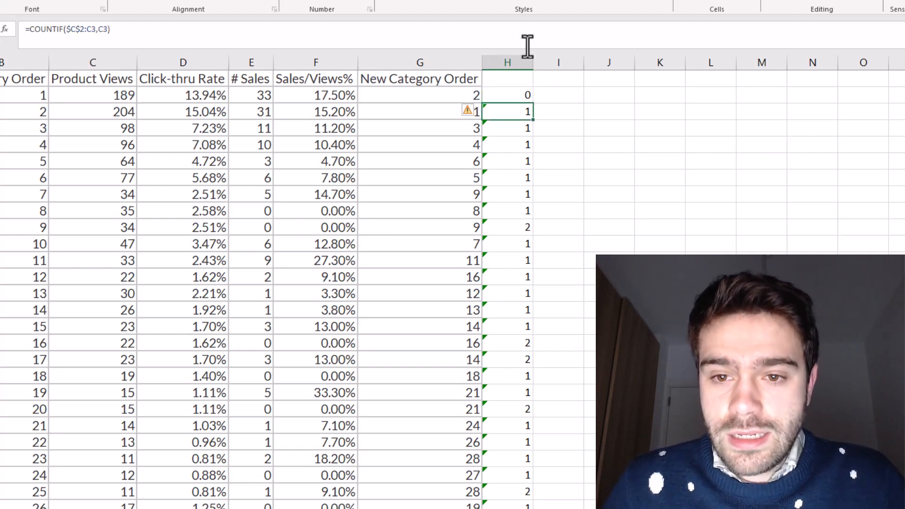
left_click(519, 95)
double_click(533, 103)
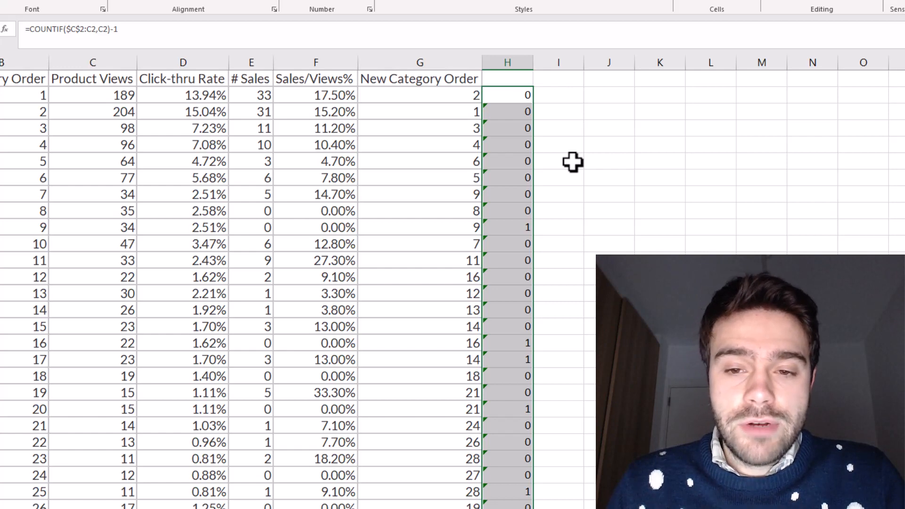
left_click(526, 195)
left_click_drag(351, 194, 2, 194)
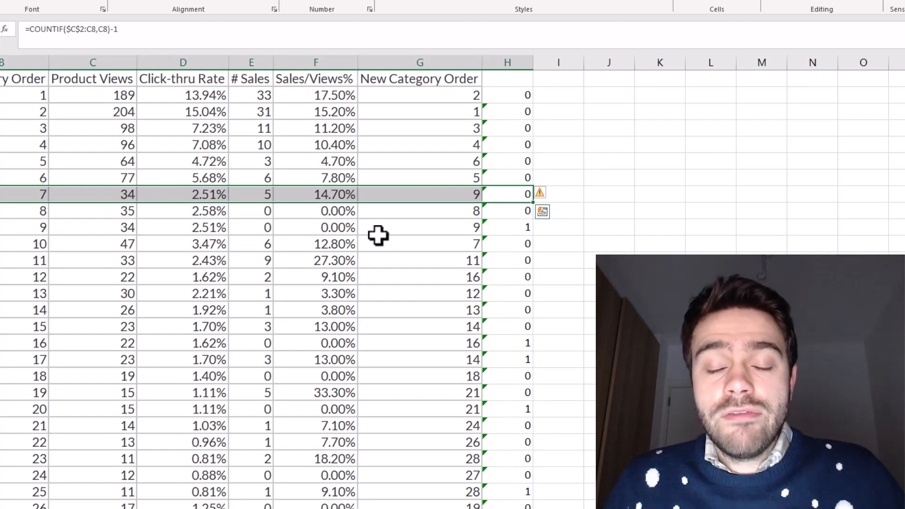
left_click_drag(515, 229, 2, 227)
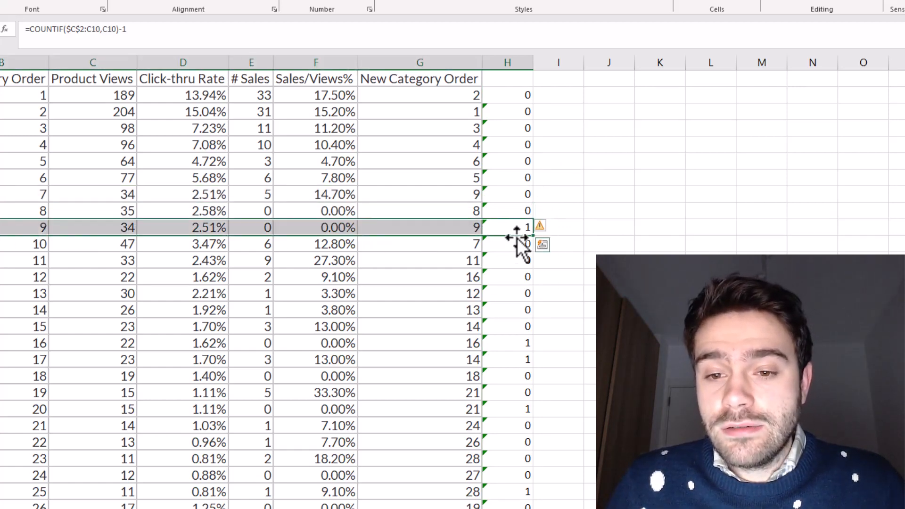
Enter =G2+H2 in I2, fill it down column I, and check the combined ranks through to row 56
left_click(560, 95)
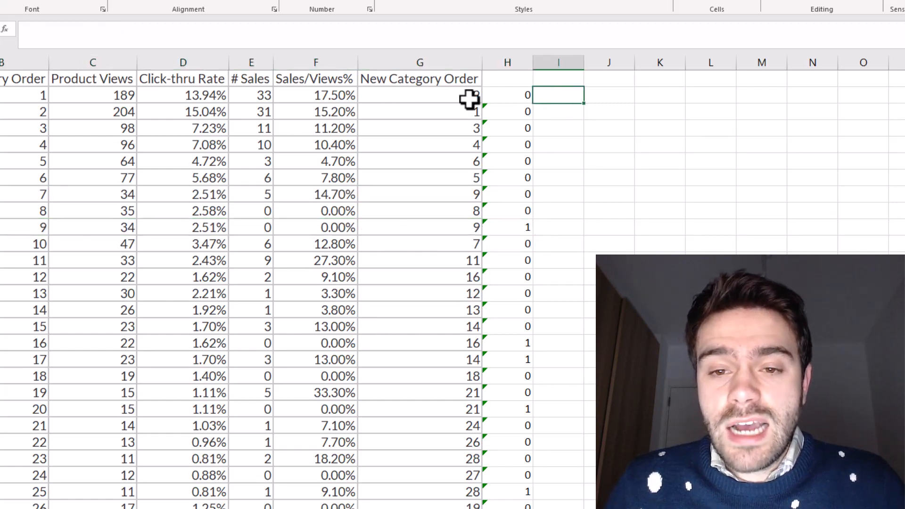
type("=")
left_click(472, 96)
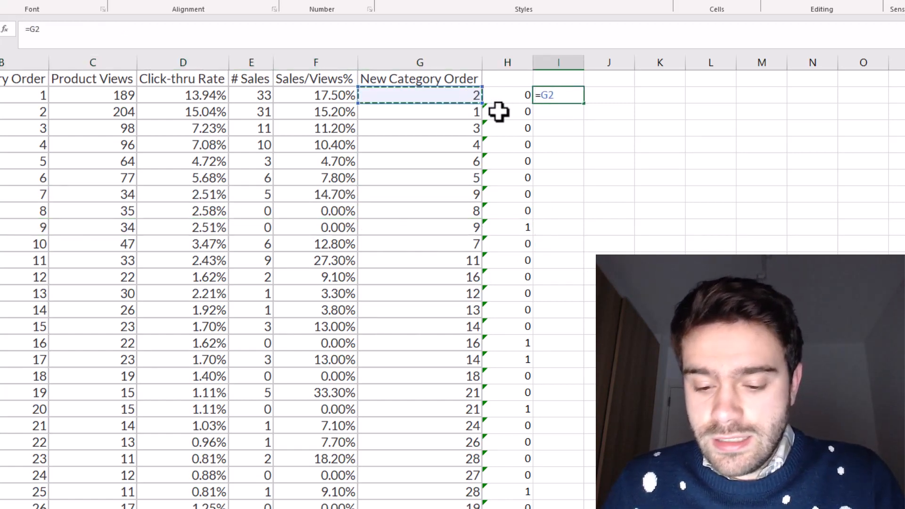
type("+")
left_click(518, 95)
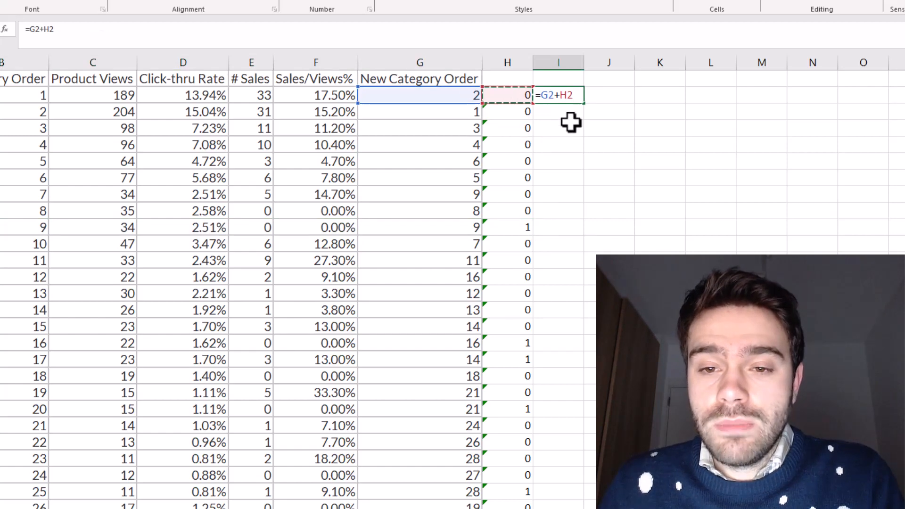
key("Return")
left_click(578, 95)
double_click(584, 108)
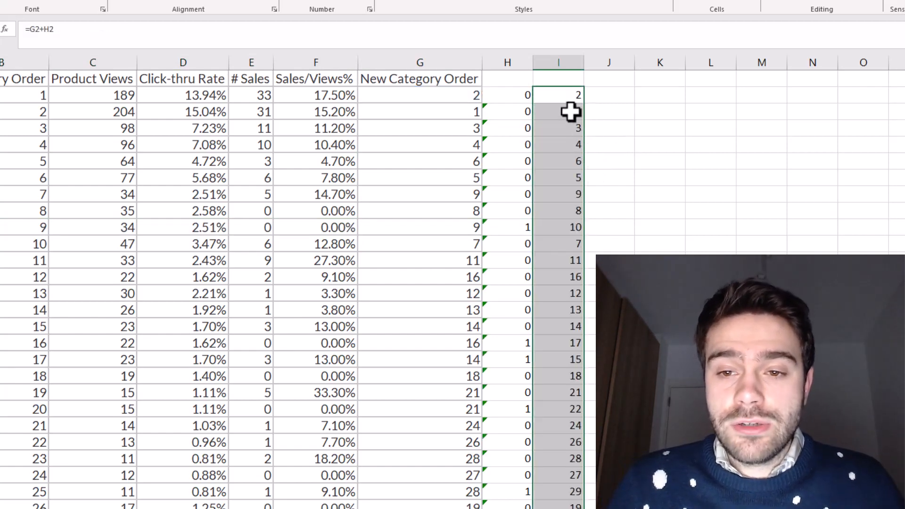
left_click(572, 113)
scroll(577, 156, "down", 5)
scroll(578, 159, "down", 7)
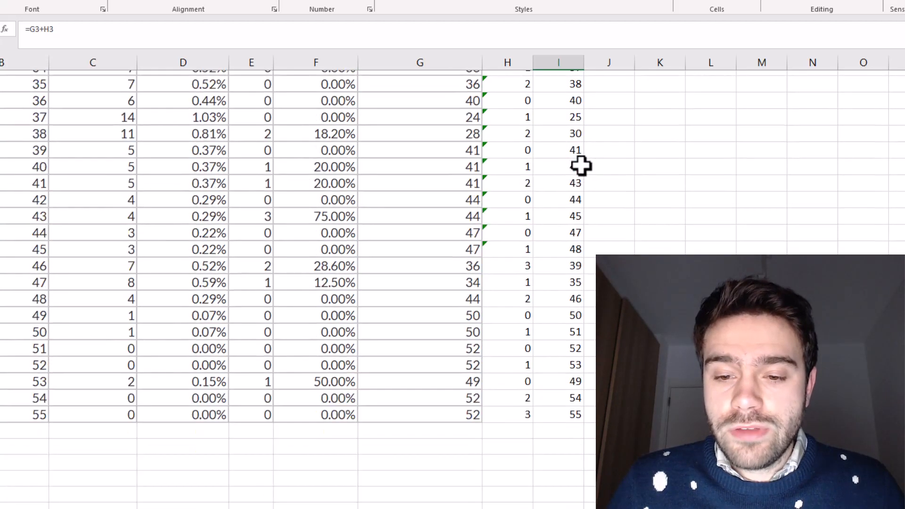
left_click(566, 414)
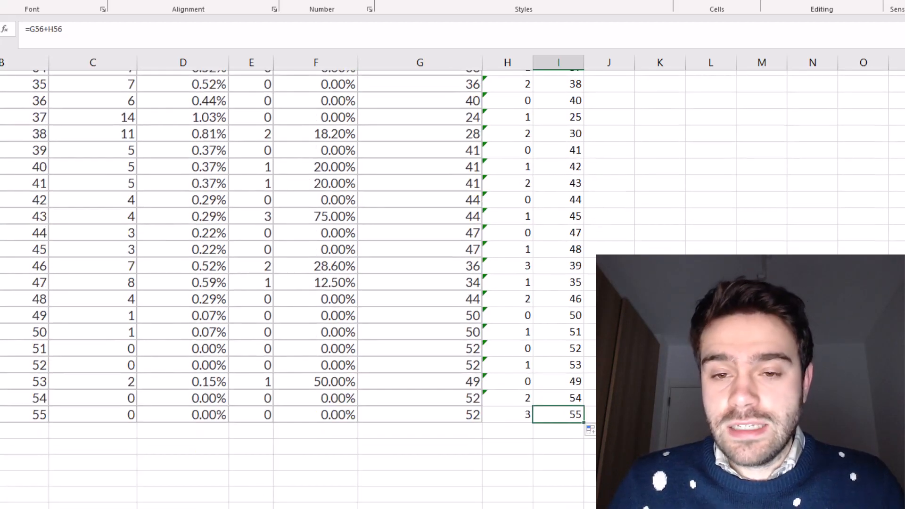
Delete the helper columns H and I
scroll(473, 169, "up", 18)
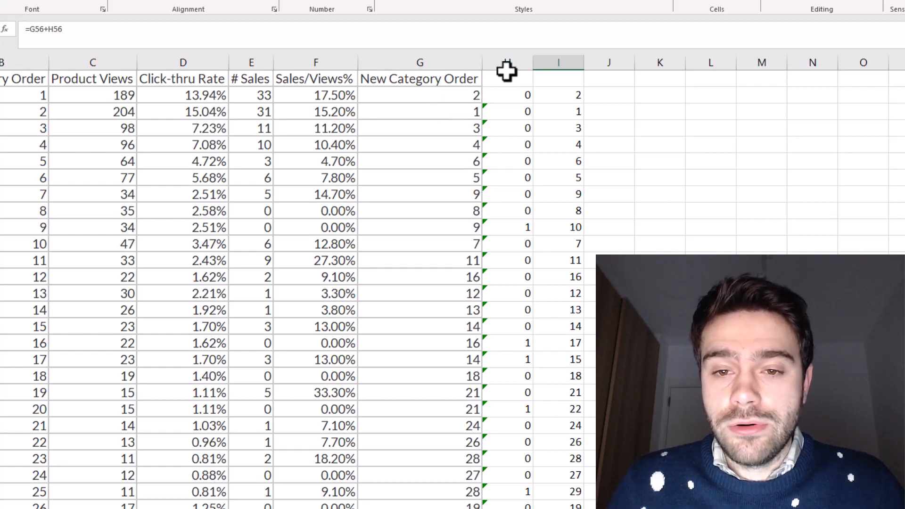
left_click_drag(514, 53, 549, 56)
right_click(551, 59)
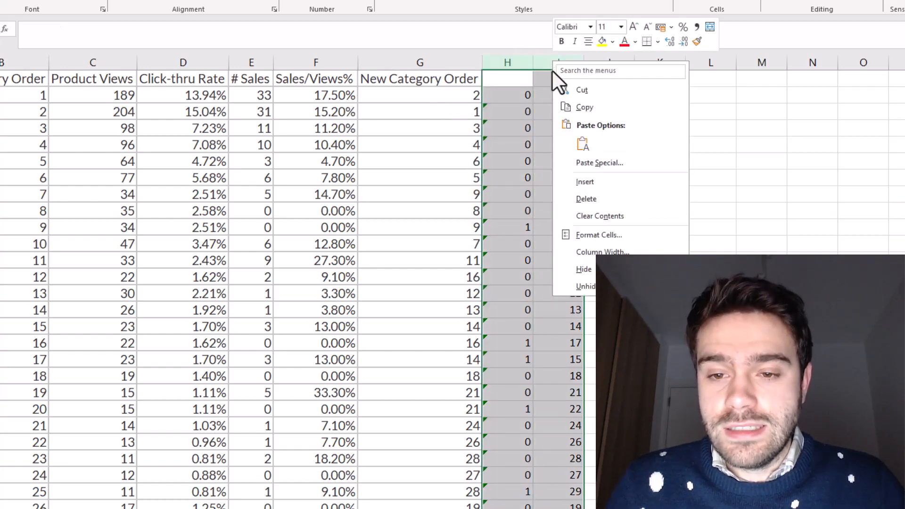
left_click(585, 199)
Extend the G2 rank formula with +COUNTIF( and the range $C$2:C2, making only the first reference absolute
left_click(465, 97)
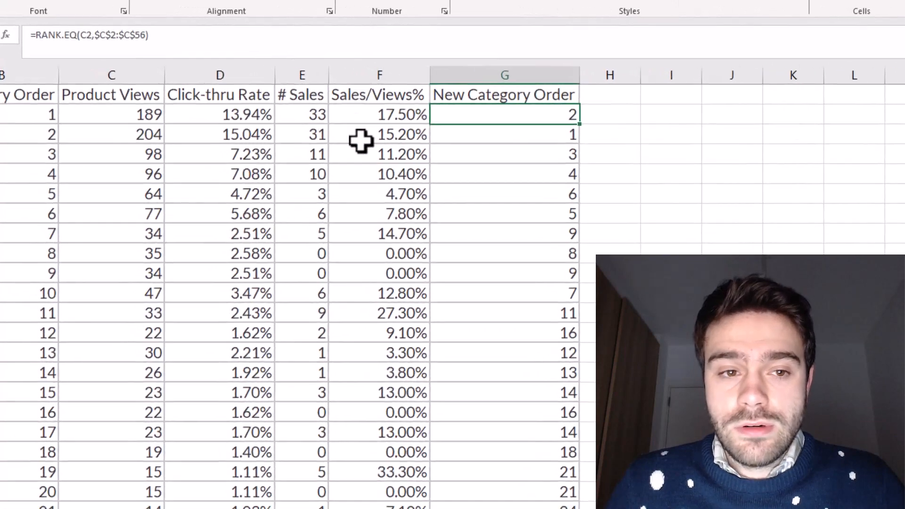
left_click(307, 46)
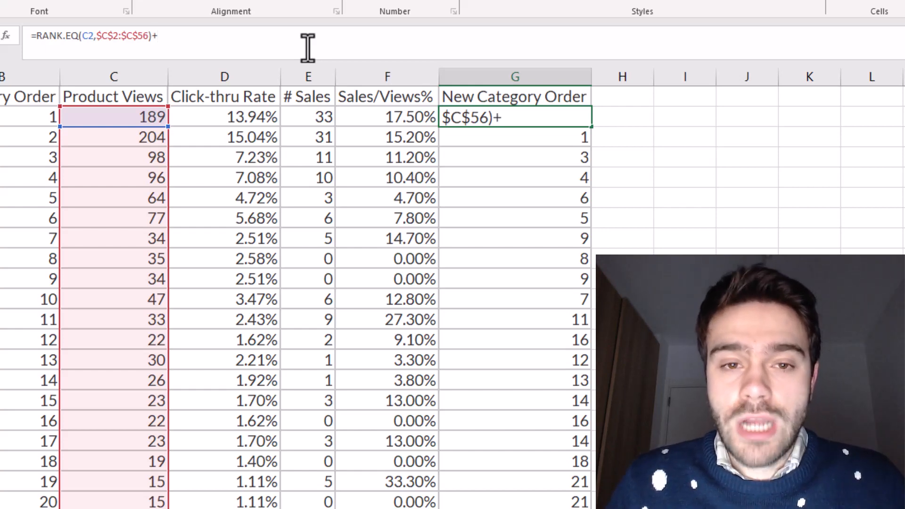
type("+COUNTIF(")
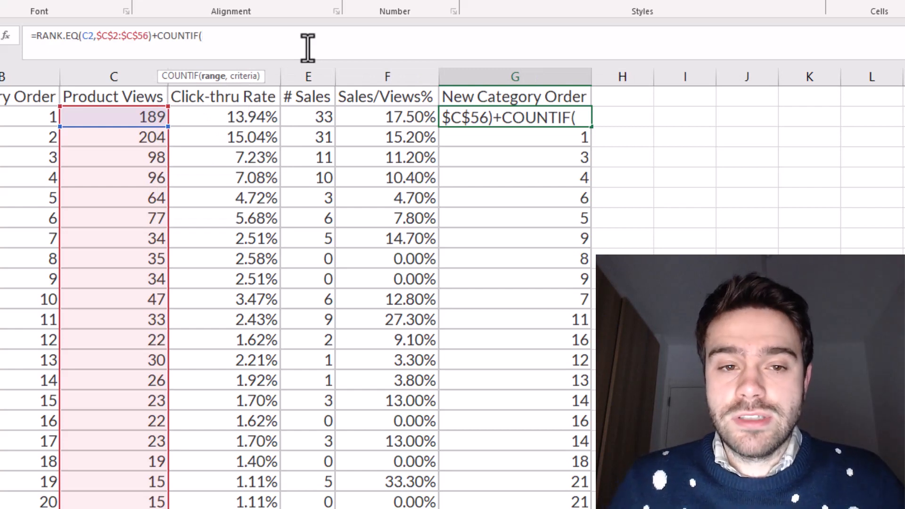
left_click(139, 119)
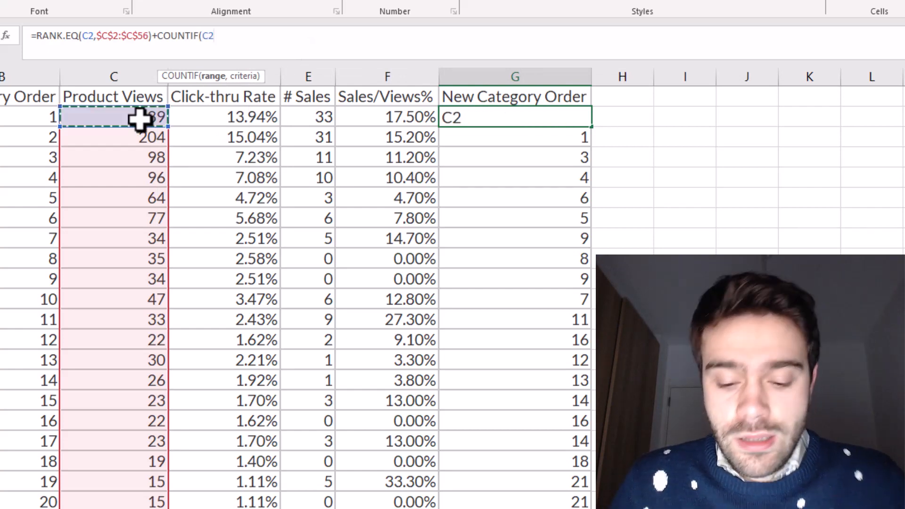
type(":")
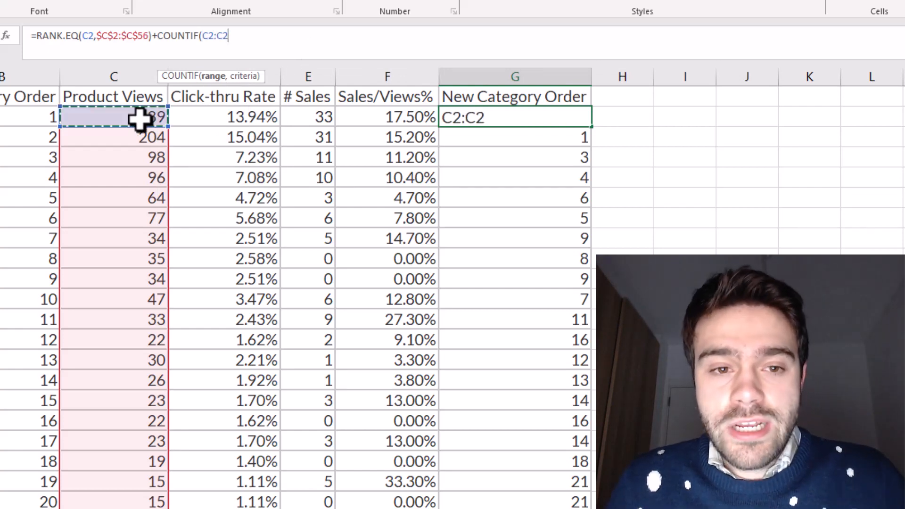
double_click(210, 41)
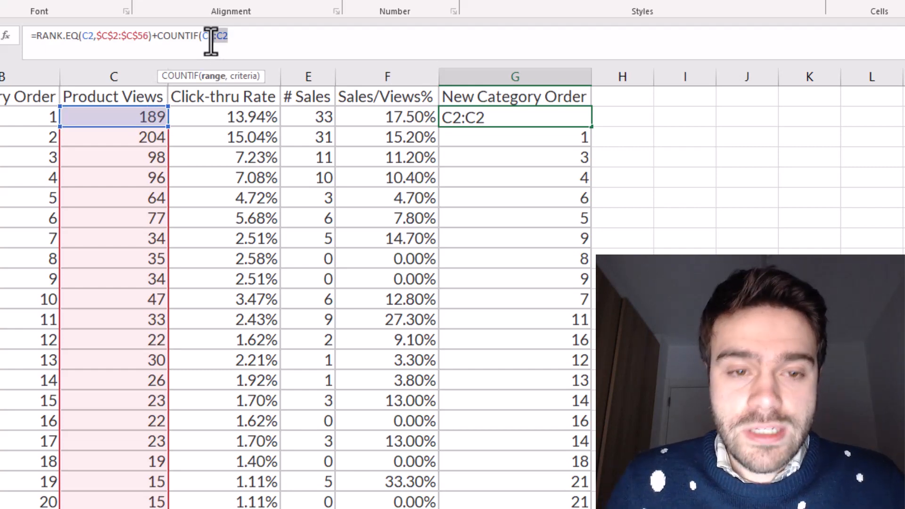
left_click(210, 39)
key("F4")
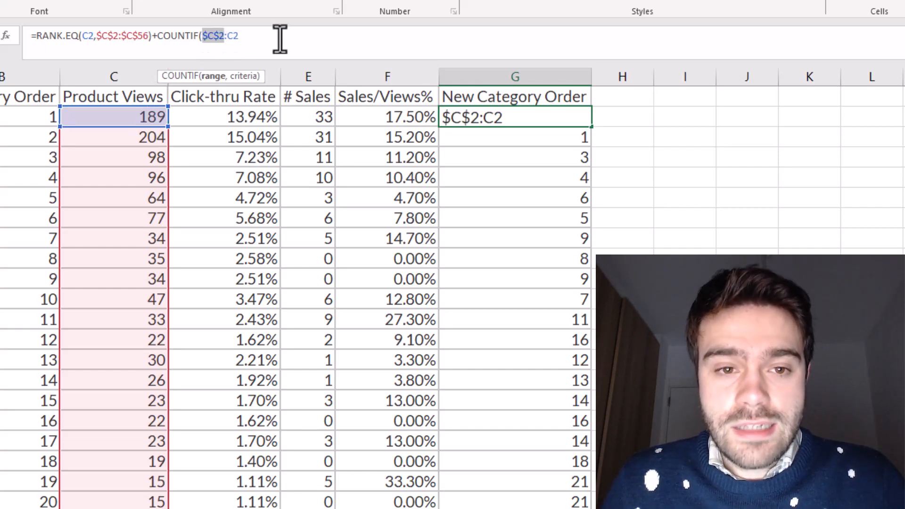
Complete G2 as =RANK.EQ(C2,$C$2:$C$56)+COUNTIF($C$2:C2,C2)-1 and fill it down the New Category Order column
left_click(280, 39)
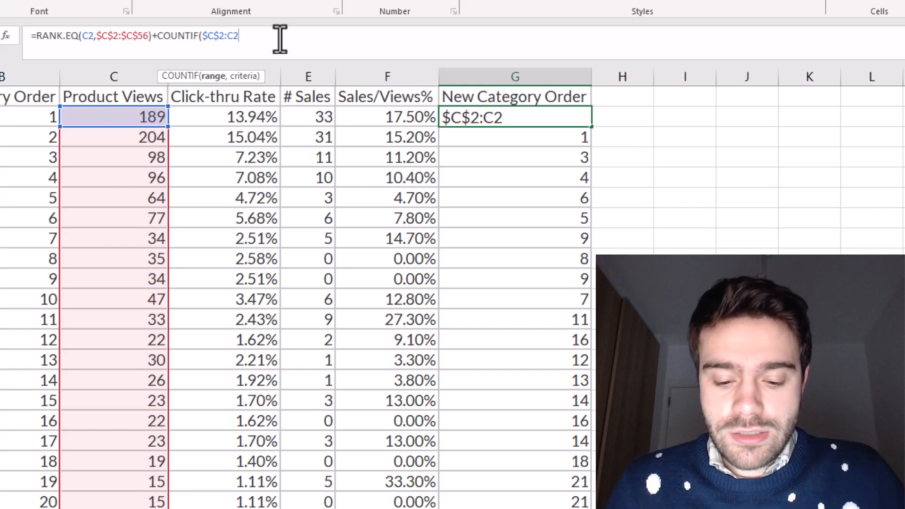
type(",")
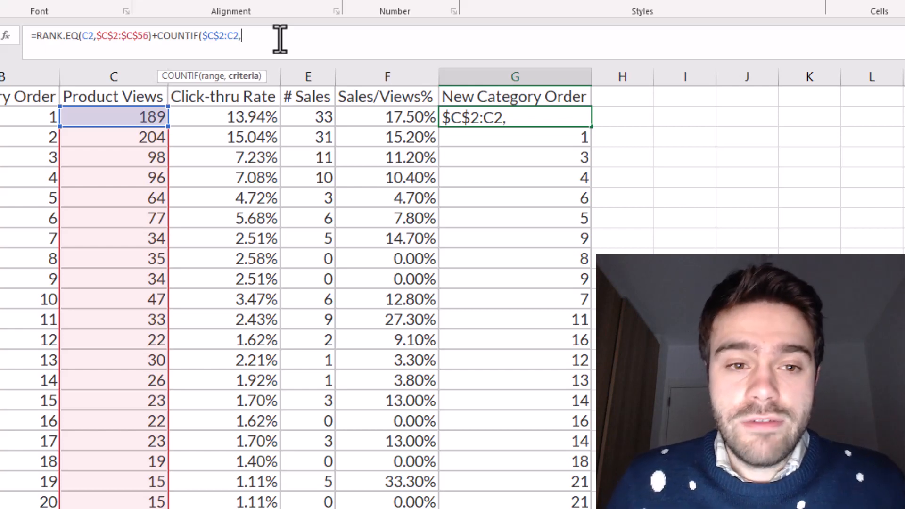
left_click(146, 115)
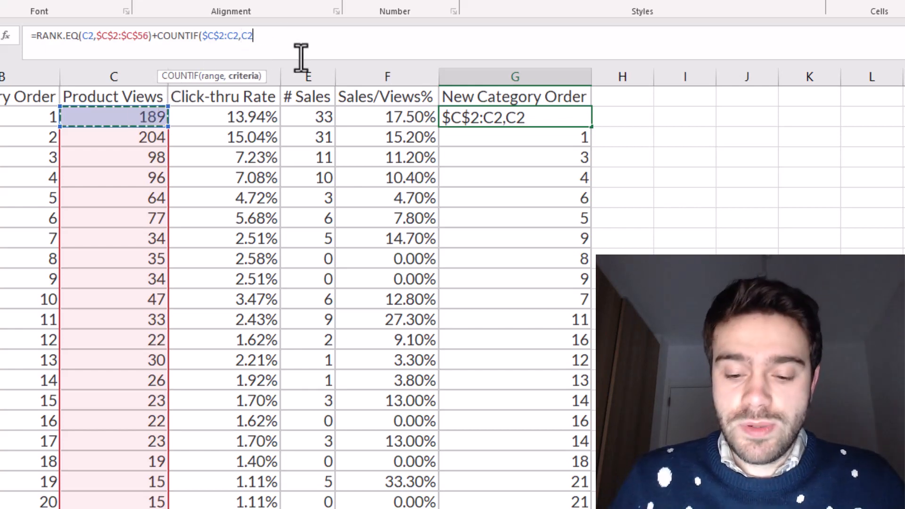
type(")")
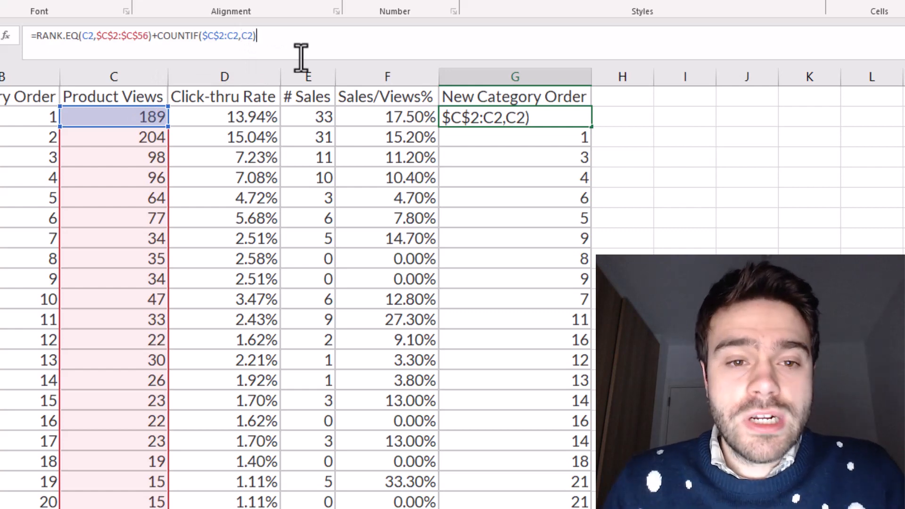
type("-1")
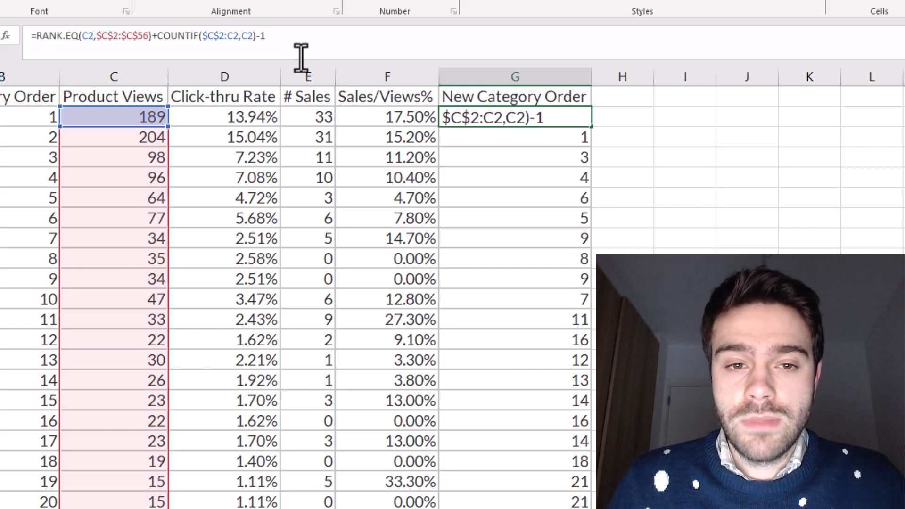
key("Return")
left_click(568, 115)
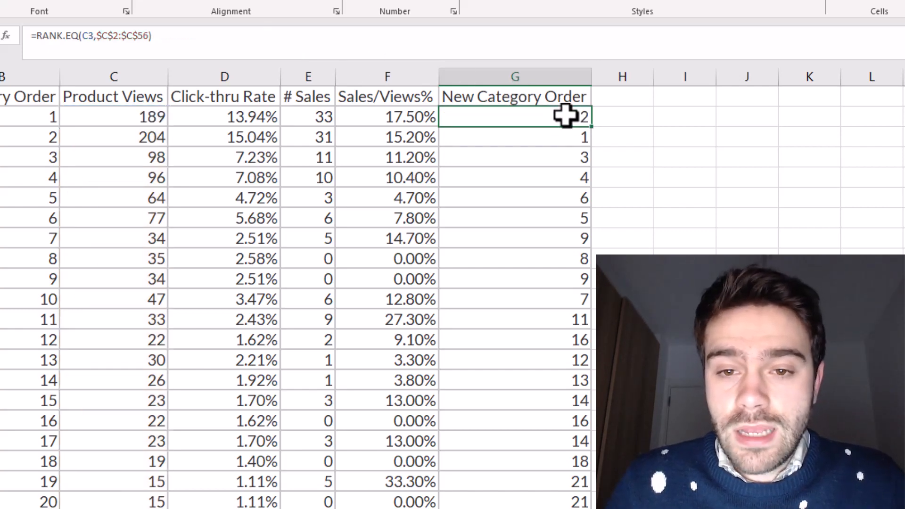
double_click(597, 125)
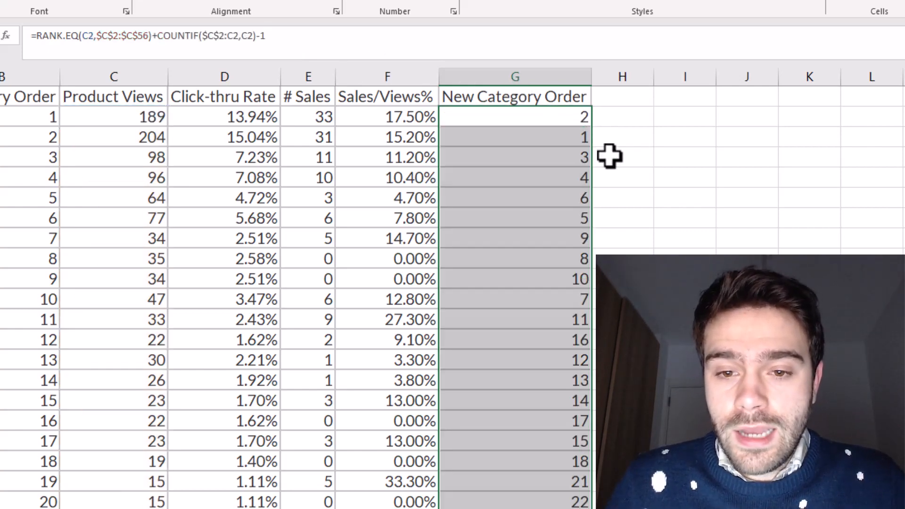
Compare the new ranks of the tied products in rows 8 and 10, and check the rest of column G
left_click_drag(556, 244, 109, 231)
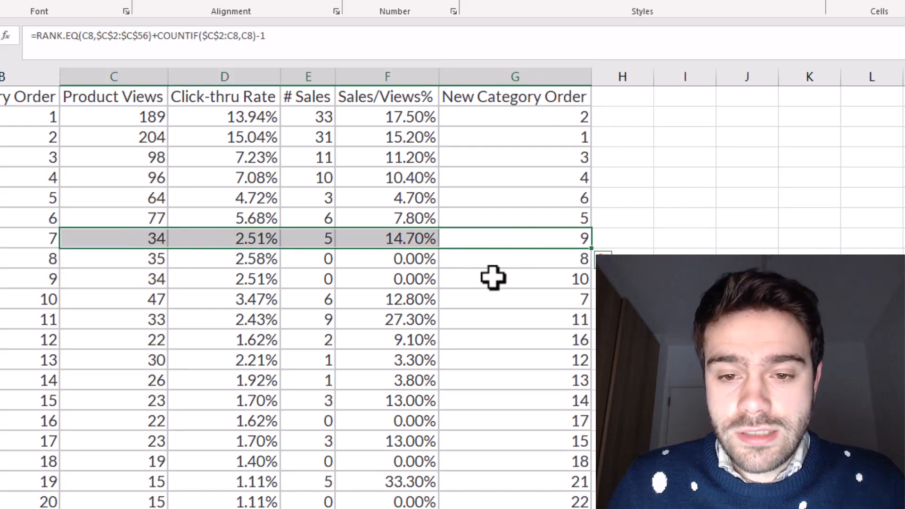
left_click_drag(493, 277, 355, 275)
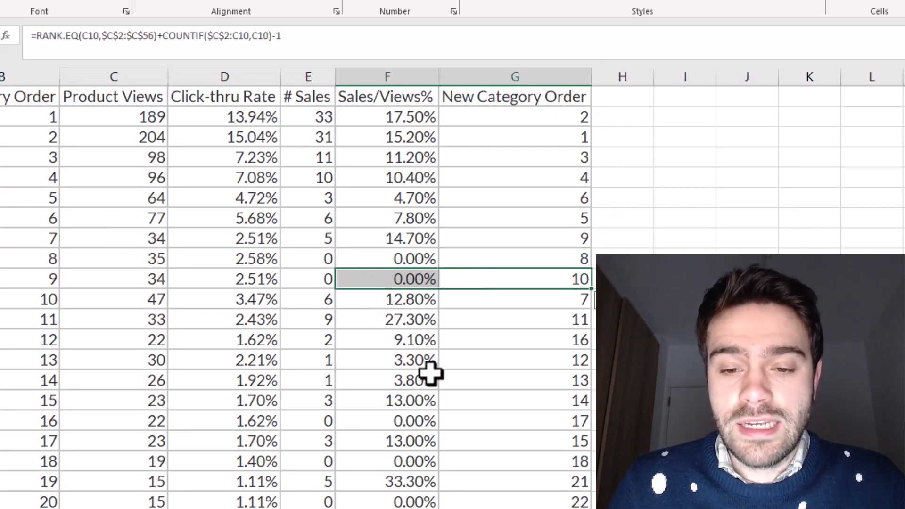
scroll(441, 361, "down", 8)
scroll(442, 359, "down", 3)
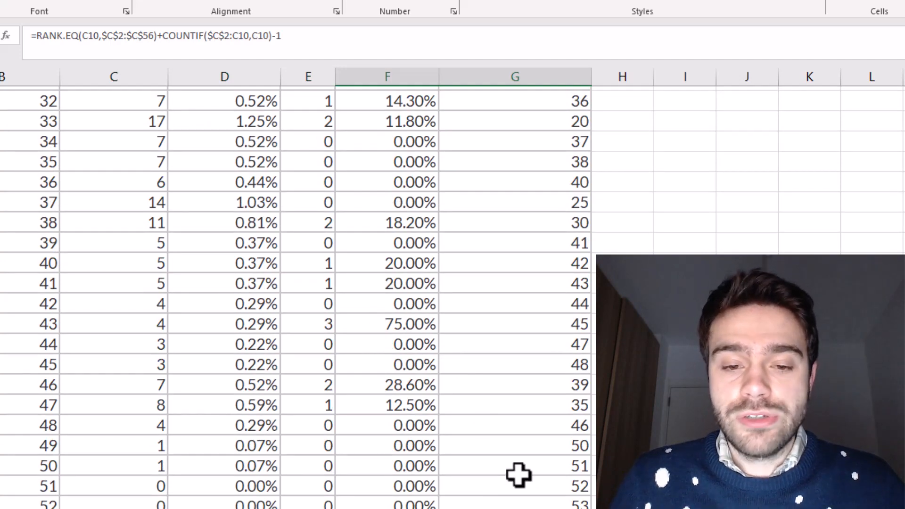
scroll(519, 474, "up", 11)
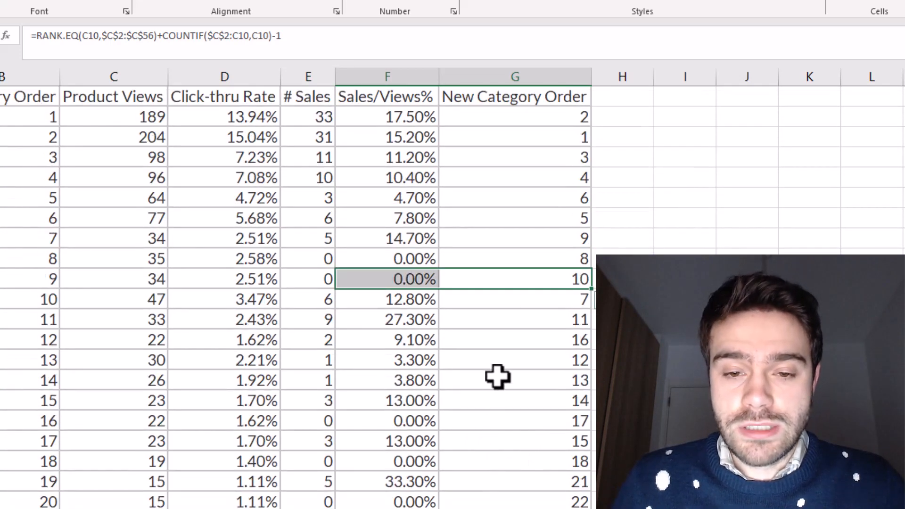
Examine the expanding COUNTIF range in the G10 and G14 formulas
left_click(511, 278)
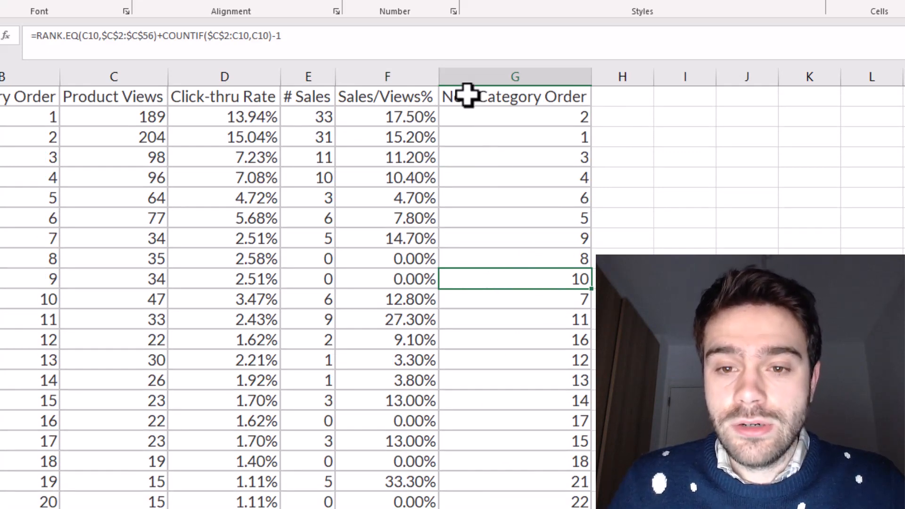
left_click(440, 37)
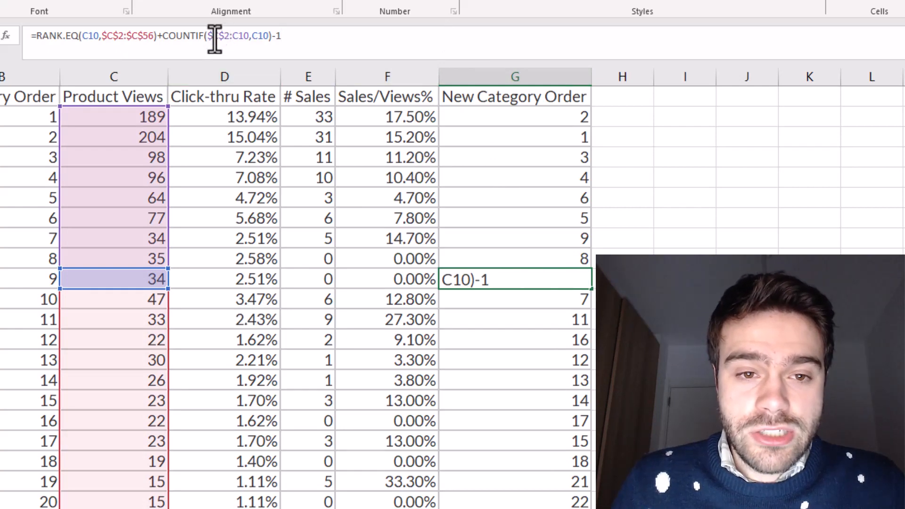
left_click_drag(209, 35, 249, 35)
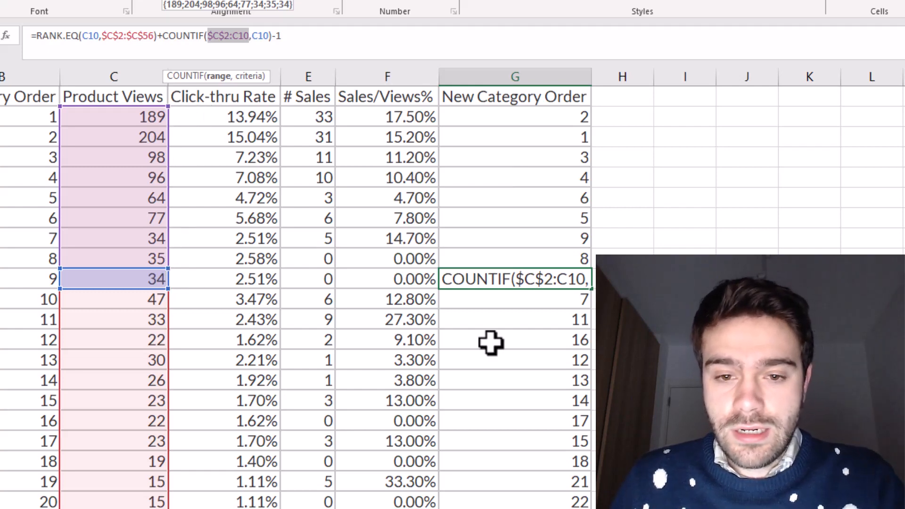
key("Return")
left_click(553, 368)
left_click(318, 42)
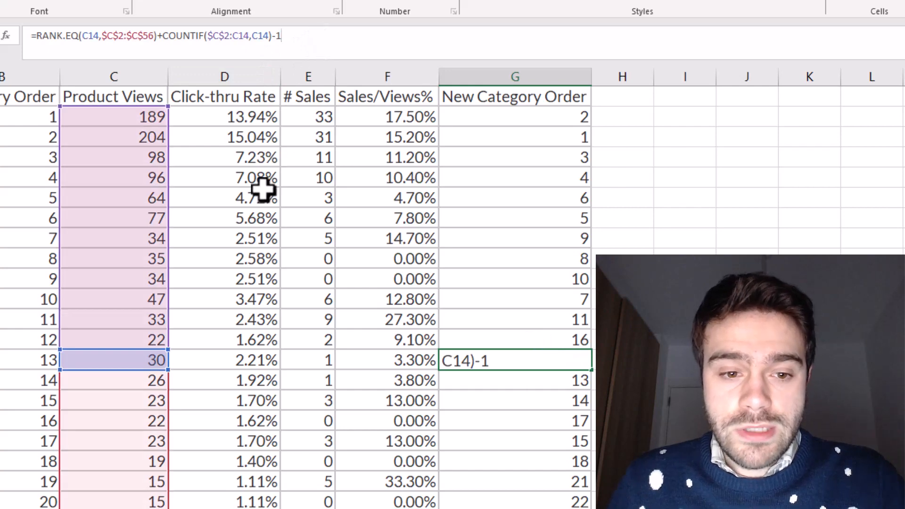